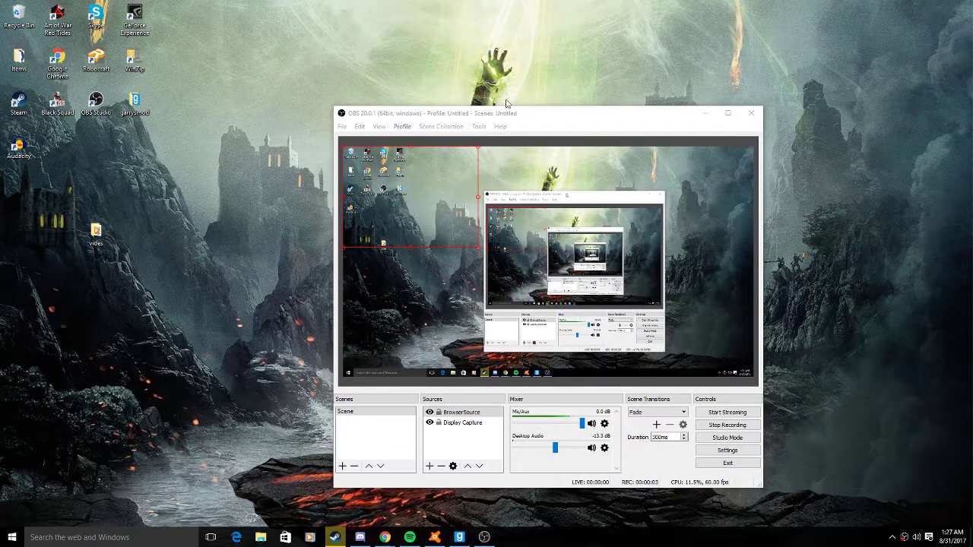
Switch to Steam, try to launch Garry's Mod from the library and dismiss the update error.
{"action": "left_click_drag", "start_coordinate": [527, 118], "coordinate": [477, 97]}
{"action": "left_click", "coordinate": [338, 536]}
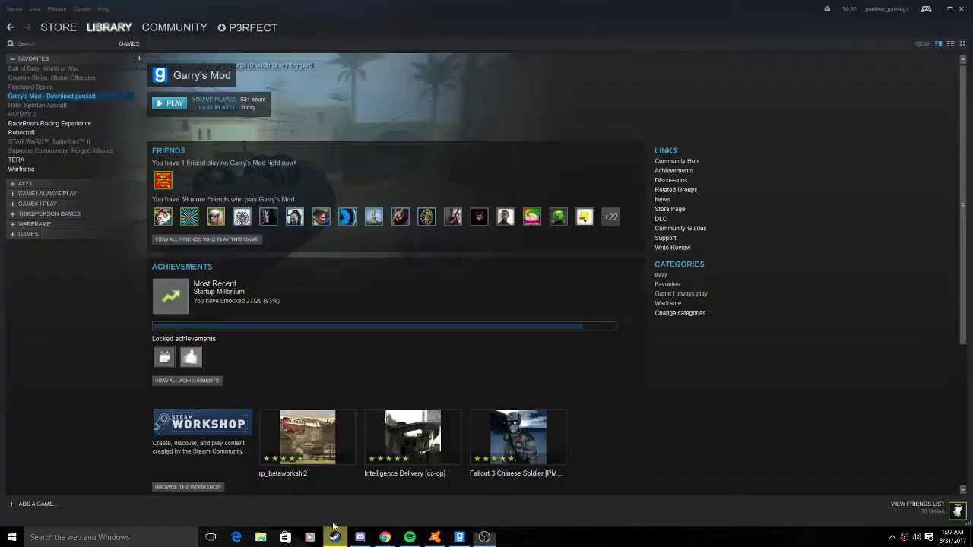
{"action": "left_click", "coordinate": [155, 108]}
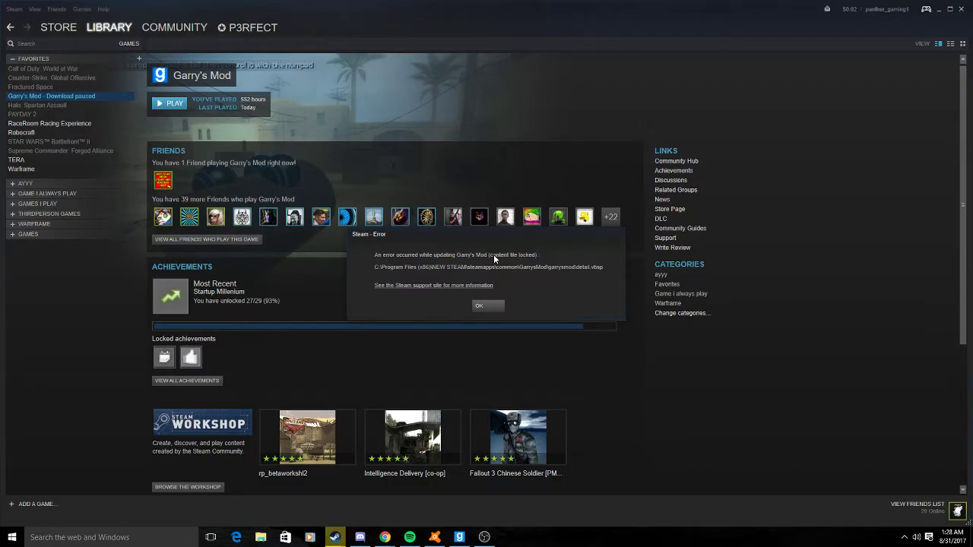
{"action": "left_click", "coordinate": [484, 306]}
{"action": "left_click", "coordinate": [918, 504]}
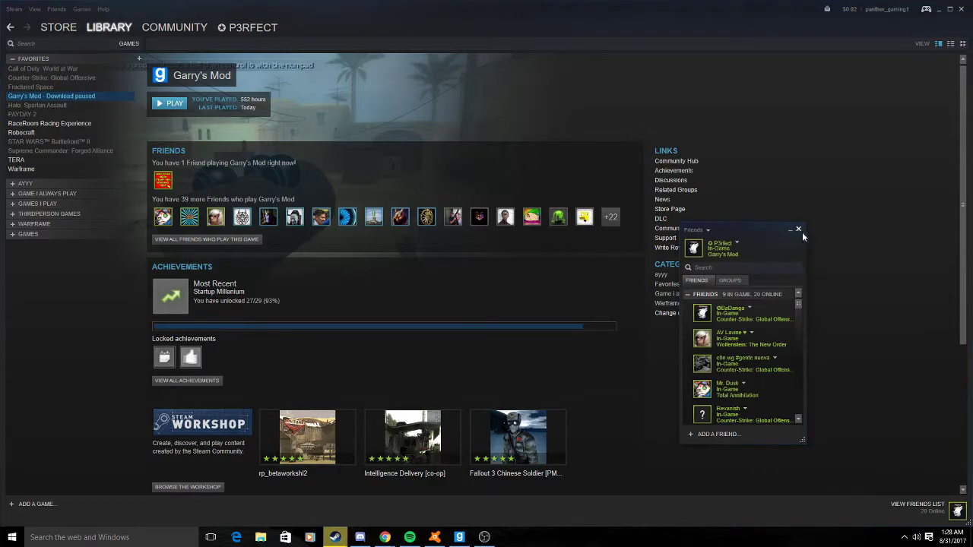
{"action": "left_click", "coordinate": [798, 229]}
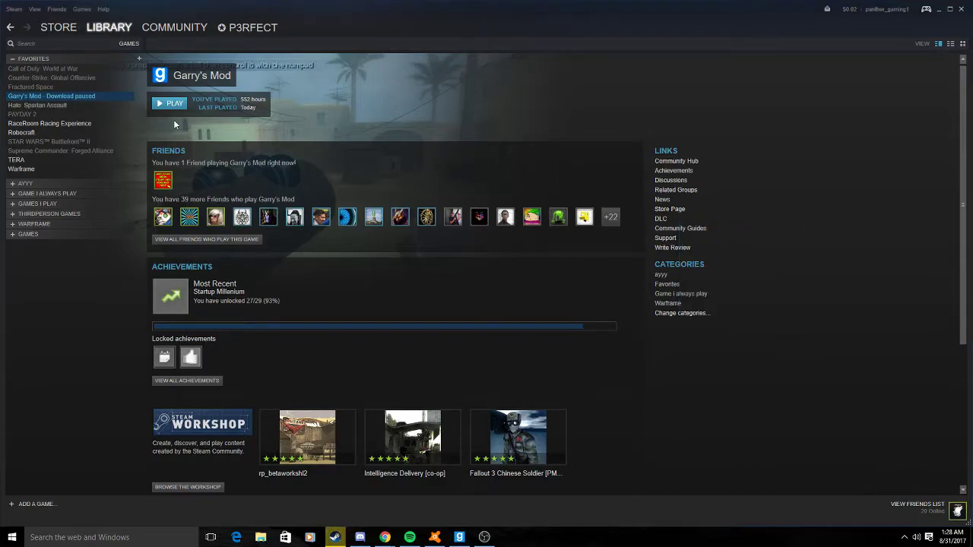
Switch to the running Garry's Mod game, close the server welcome message and view the Entities category of the spawn menu.
{"action": "left_click", "coordinate": [459, 537]}
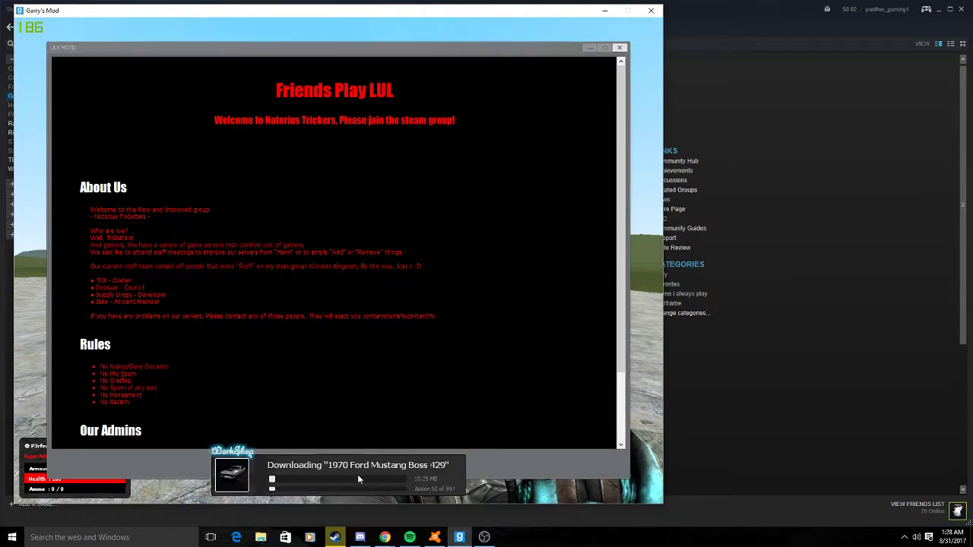
{"action": "left_click", "coordinate": [583, 57]}
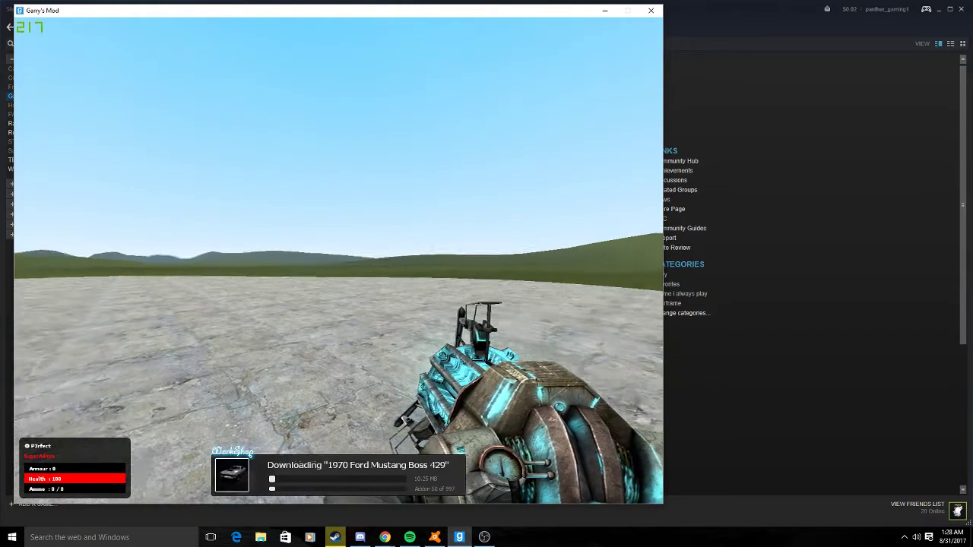
{"action": "key", "text": "q"}
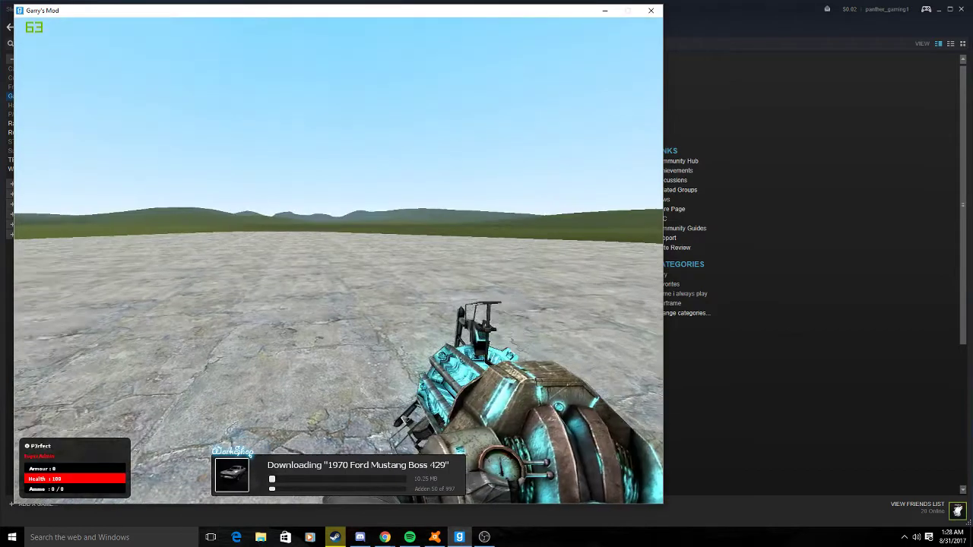
{"action": "key", "text": "q"}
{"action": "left_click", "coordinate": [160, 51]}
{"action": "left_click", "coordinate": [129, 51]}
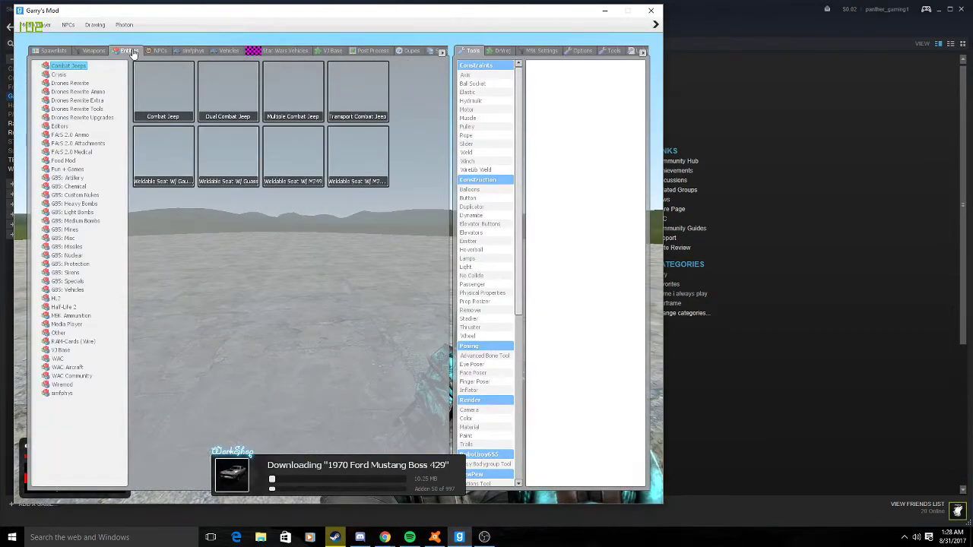
{"action": "key", "text": "alt+Tab"}
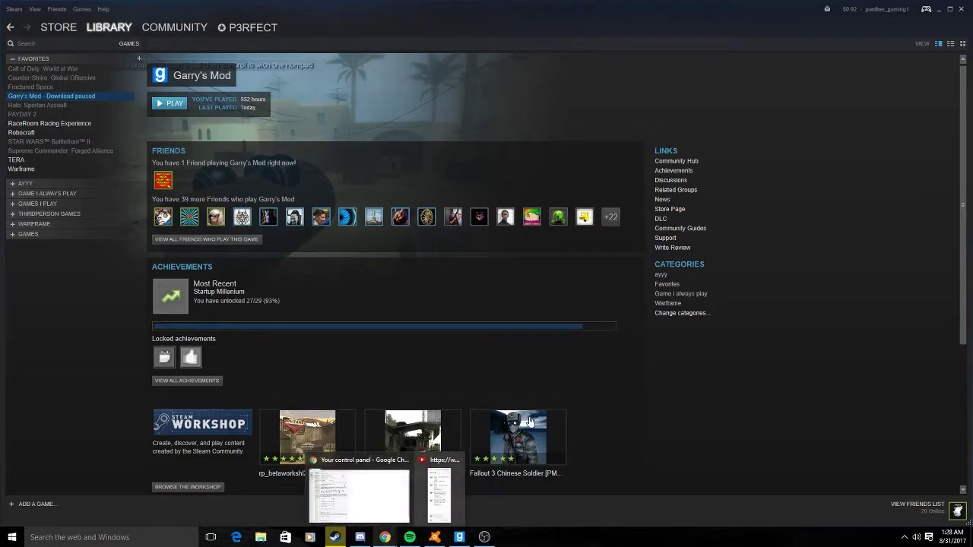
{"action": "left_click", "coordinate": [97, 539]}
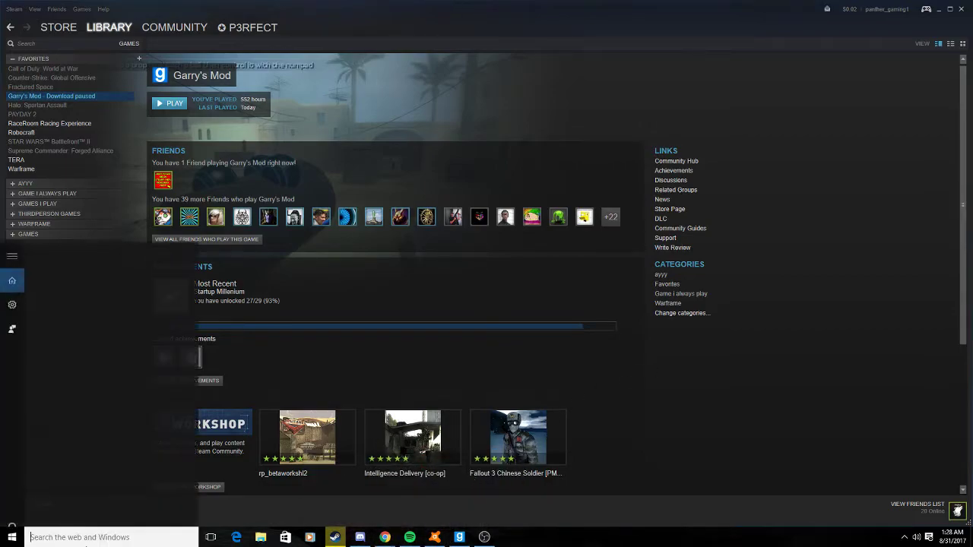
{"action": "left_click", "coordinate": [310, 343]}
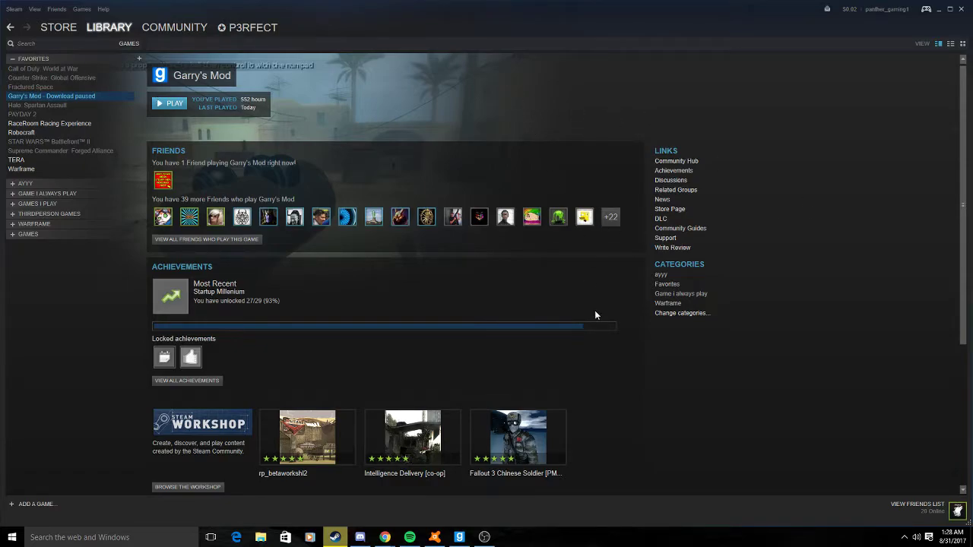
{"action": "left_click", "coordinate": [18, 10]}
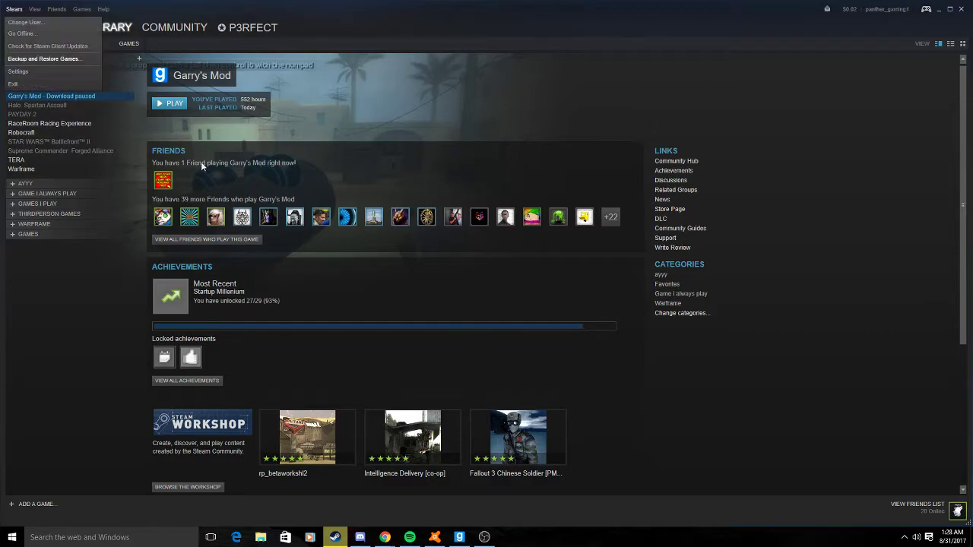
{"action": "left_click", "coordinate": [367, 487]}
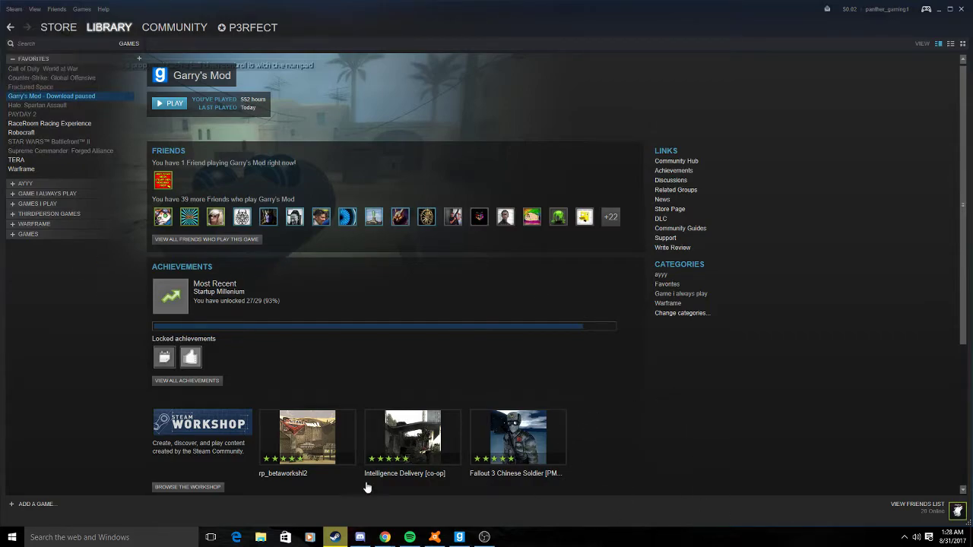
In File Explorer, open the steamapps folder under C:\Program Files (x86)\Steam.
{"action": "left_click", "coordinate": [262, 538]}
{"action": "left_click", "coordinate": [397, 373]}
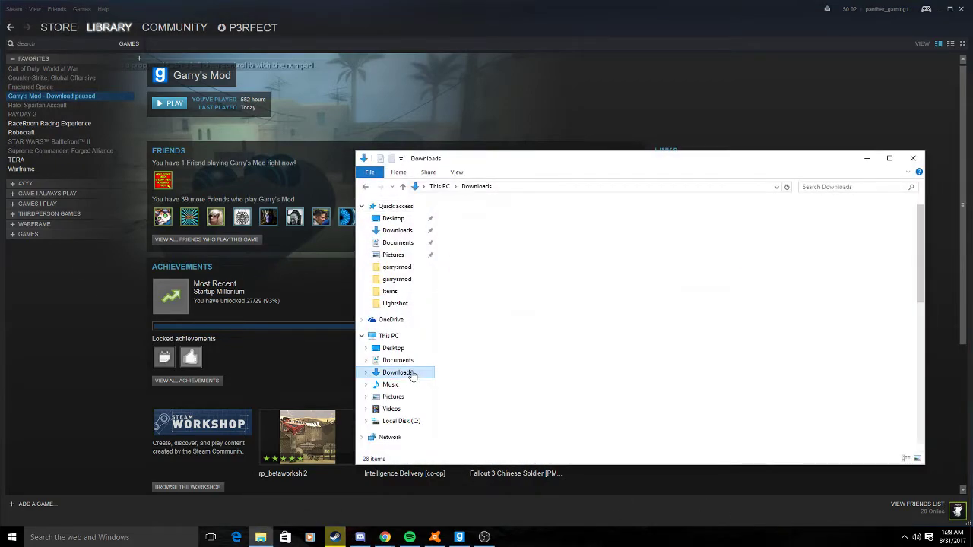
{"action": "left_click", "coordinate": [403, 422]}
{"action": "double_click", "coordinate": [473, 260]}
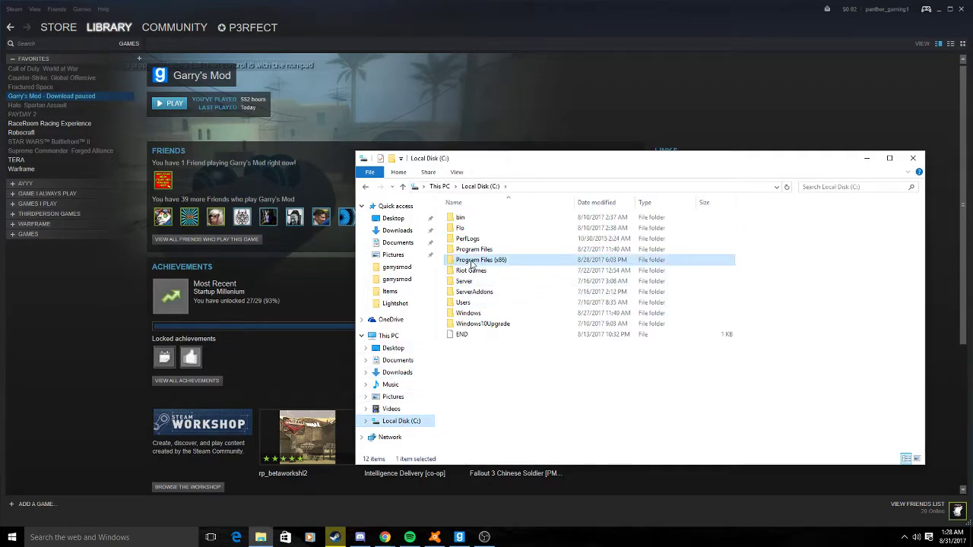
{"action": "scroll", "coordinate": [473, 399], "scroll_direction": "down", "scroll_amount": 3}
{"action": "scroll", "coordinate": [474, 399], "scroll_direction": "down", "scroll_amount": 2}
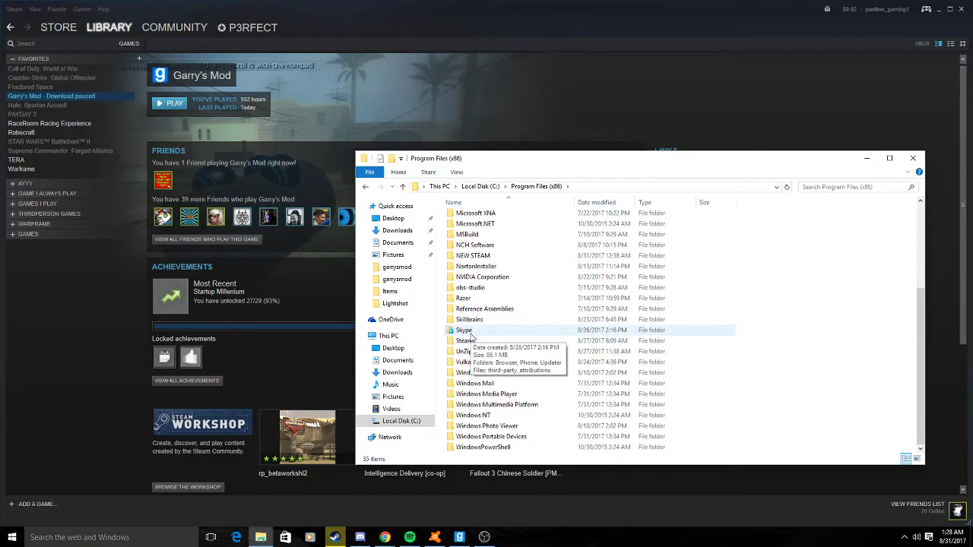
{"action": "double_click", "coordinate": [486, 341]}
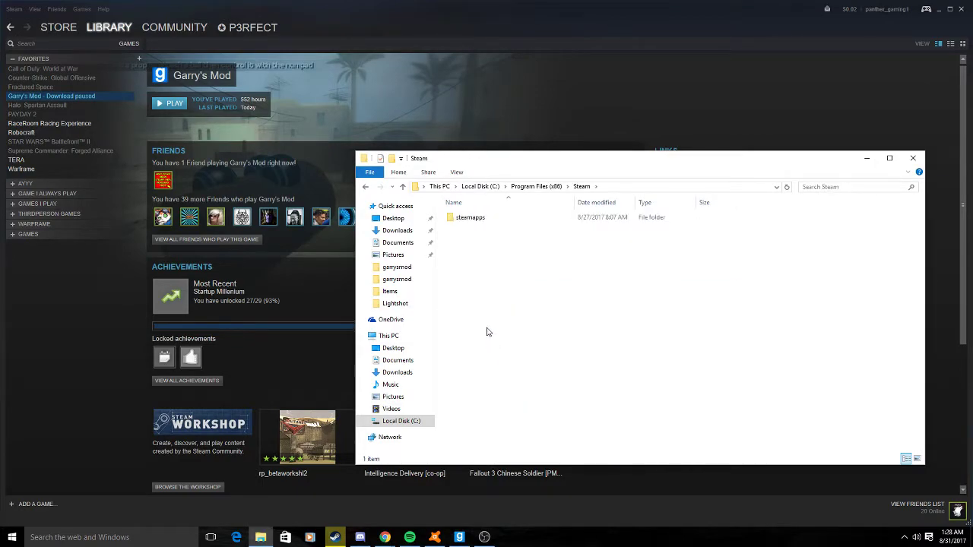
{"action": "double_click", "coordinate": [472, 218]}
Check the steamapps folder inside NEW STEAM and return to Program Files (x86).
{"action": "left_click", "coordinate": [365, 186]}
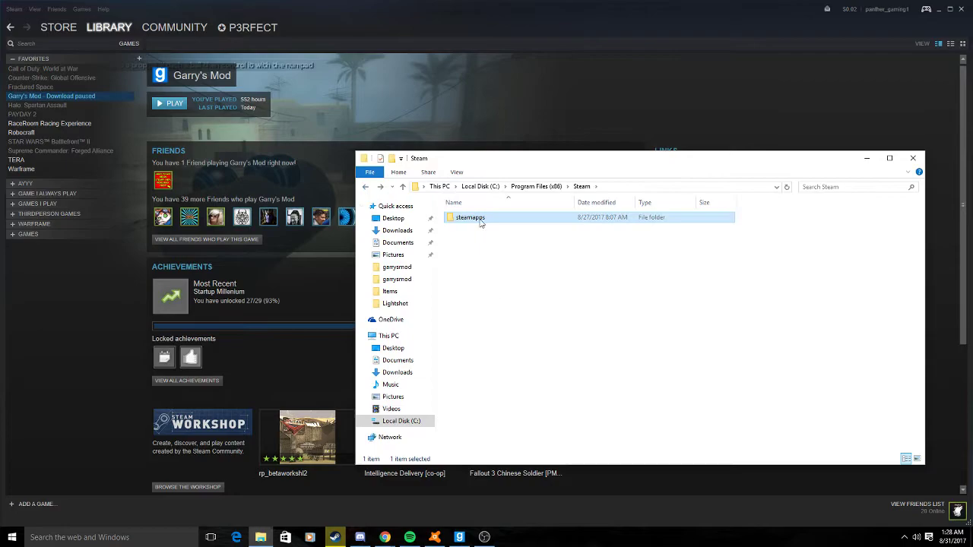
{"action": "left_click", "coordinate": [366, 187]}
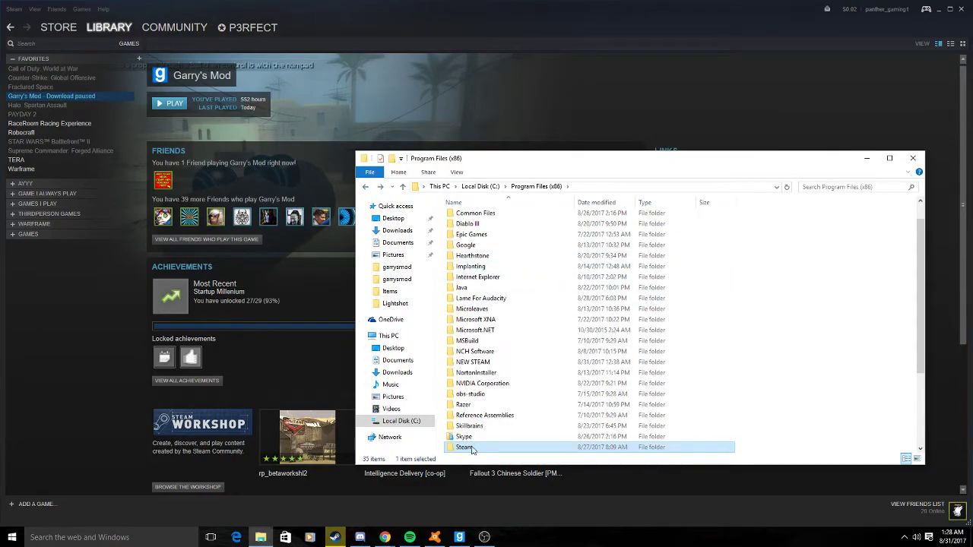
{"action": "double_click", "coordinate": [472, 362]}
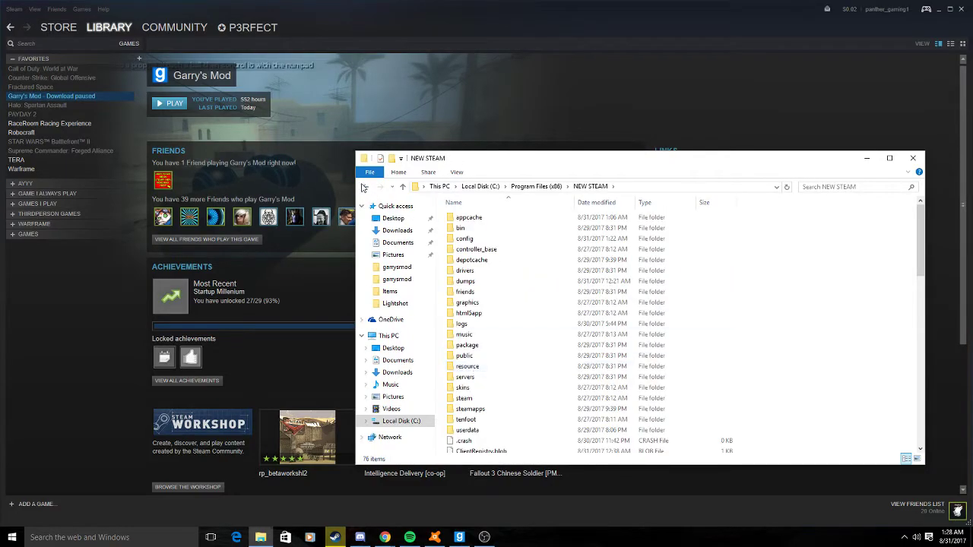
{"action": "double_click", "coordinate": [470, 409]}
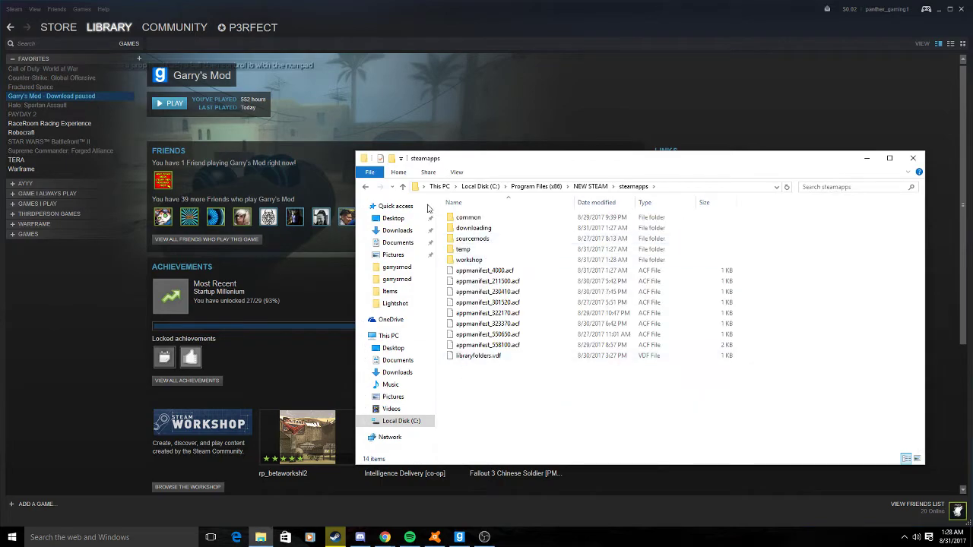
{"action": "left_click", "coordinate": [365, 187]}
{"action": "left_click", "coordinate": [365, 187]}
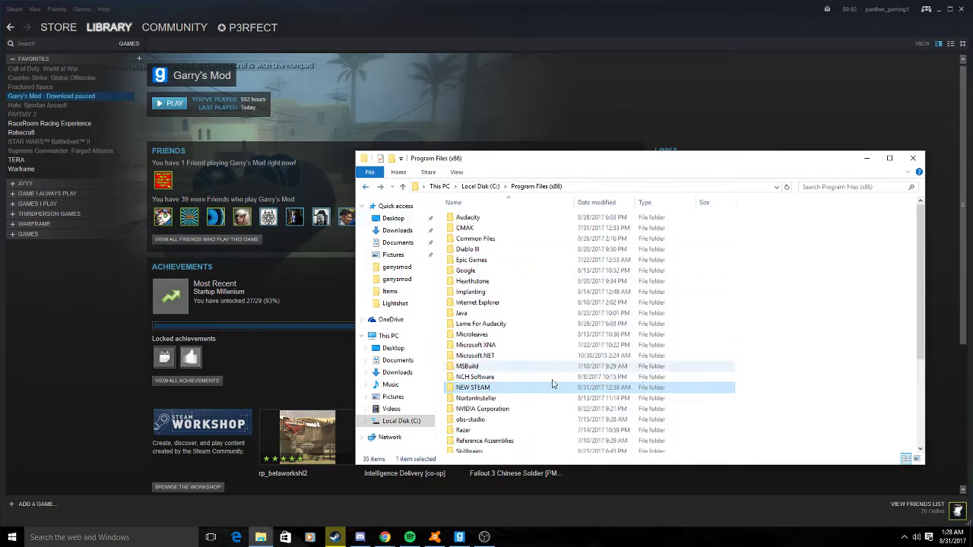
Go back into the old Steam folder and open its steamapps subfolder.
{"action": "scroll", "coordinate": [466, 447], "scroll_direction": "down", "scroll_amount": 2}
{"action": "left_click", "coordinate": [468, 444]}
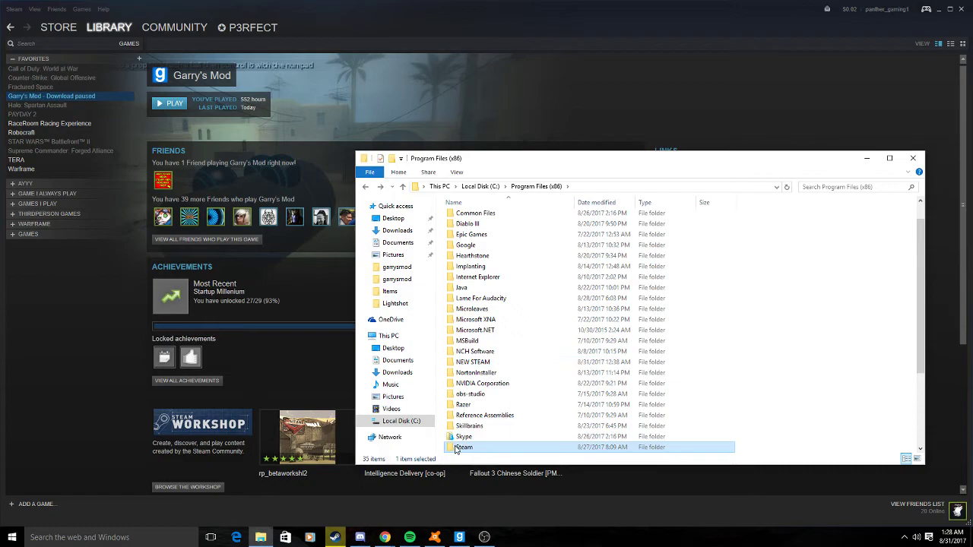
{"action": "double_click", "coordinate": [469, 444]}
{"action": "double_click", "coordinate": [480, 223]}
Return to Steam, try launching Garry's Mod again and dismiss the error dialog.
{"action": "left_click", "coordinate": [315, 246]}
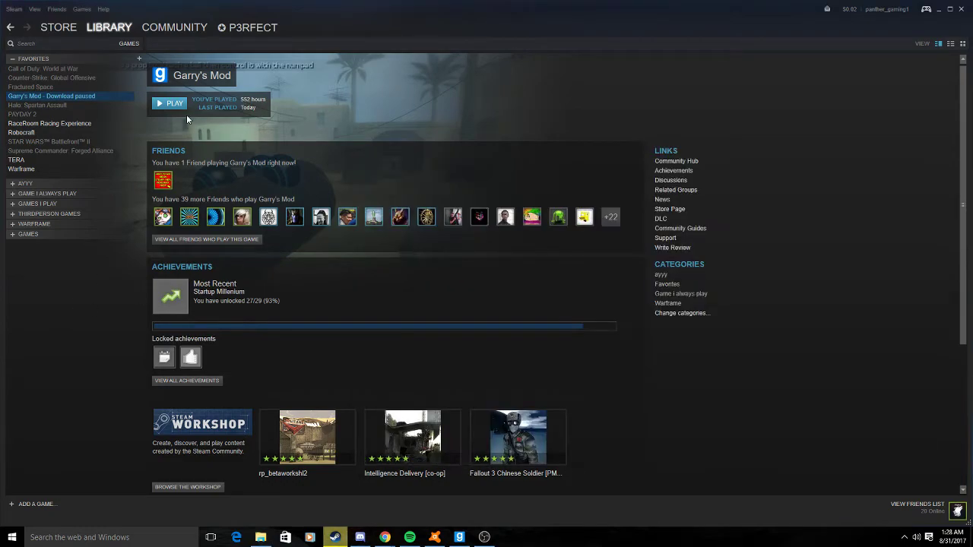
{"action": "left_click", "coordinate": [181, 106]}
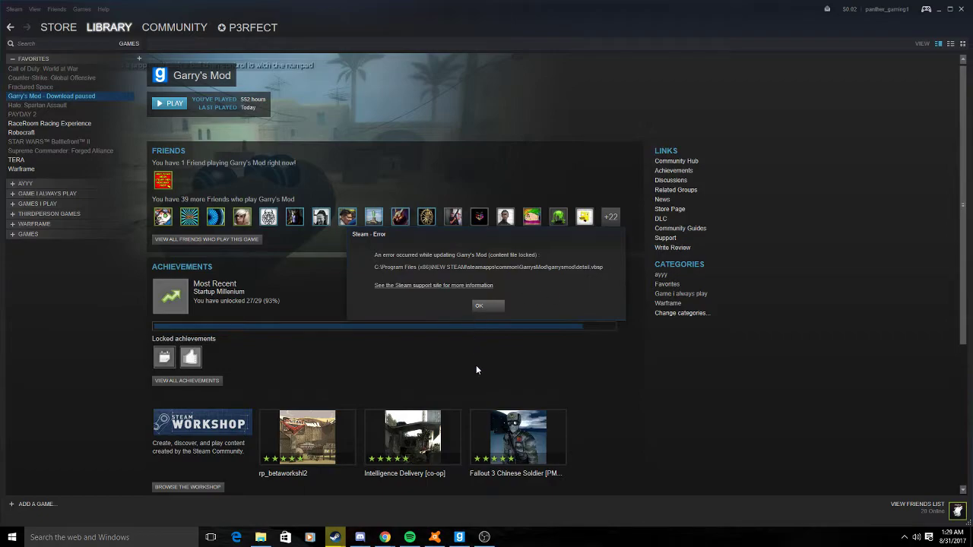
{"action": "left_click", "coordinate": [476, 308]}
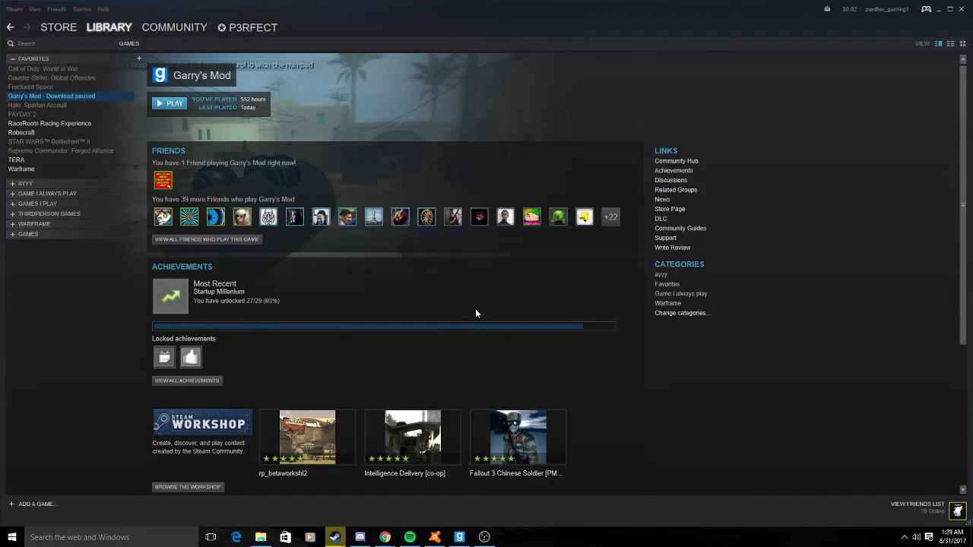
In File Explorer, open downloading\4000\garrysmod under the old steamapps folder and inspect the options for the detail file.
{"action": "left_click", "coordinate": [261, 537]}
{"action": "double_click", "coordinate": [487, 230]}
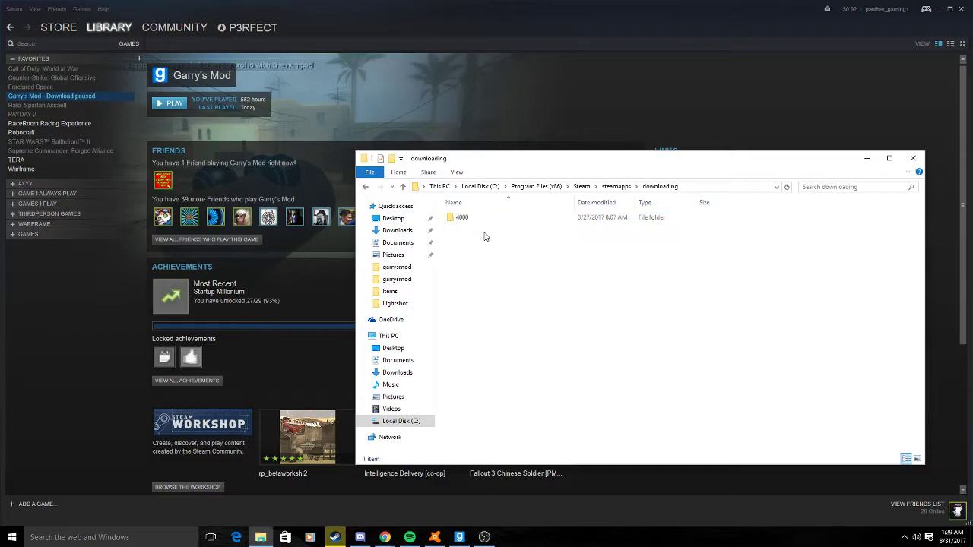
{"action": "double_click", "coordinate": [468, 220]}
{"action": "double_click", "coordinate": [467, 219]}
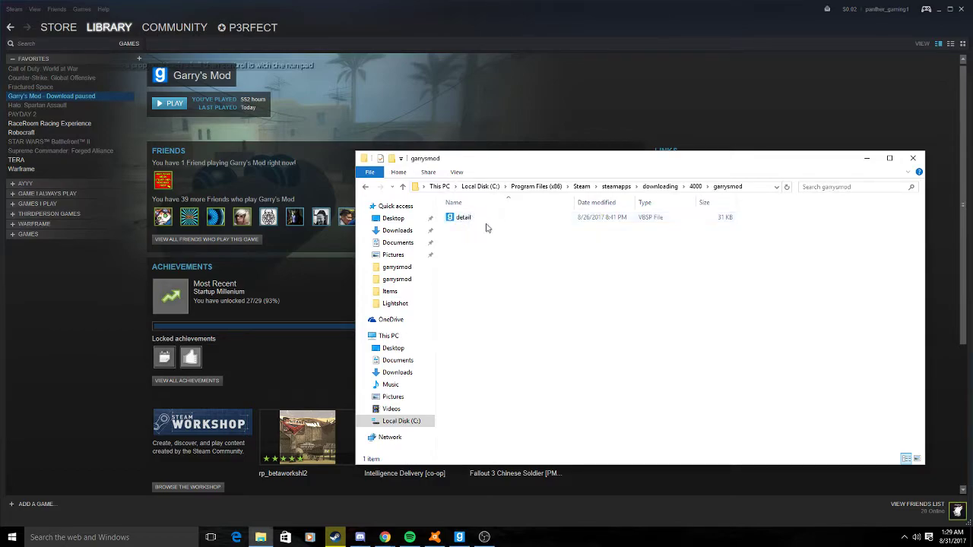
{"action": "right_click", "coordinate": [532, 218]}
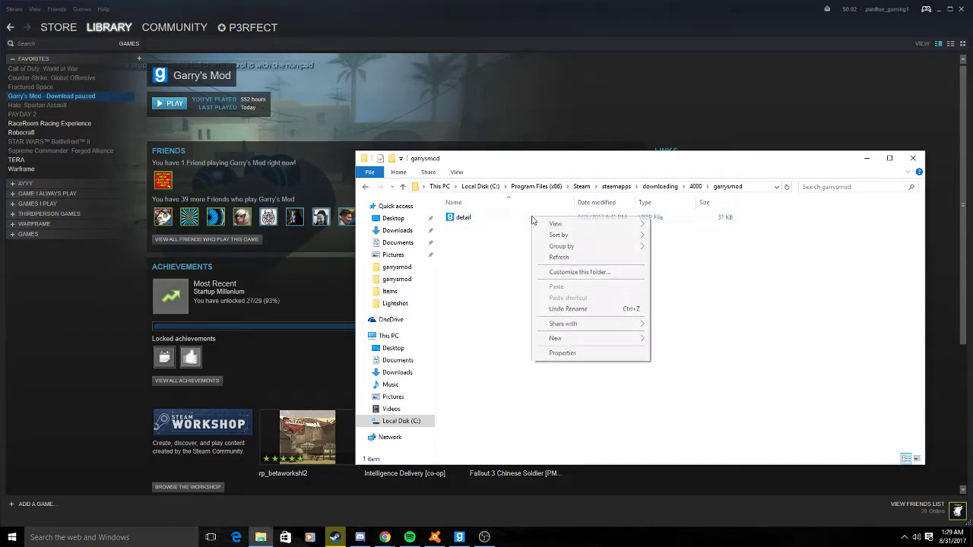
{"action": "left_click", "coordinate": [447, 279]}
{"action": "right_click", "coordinate": [481, 221]}
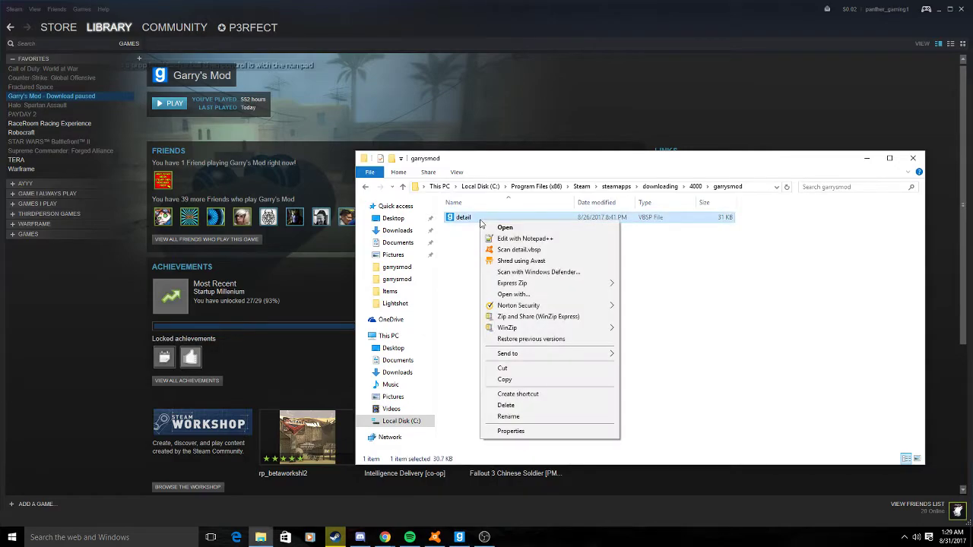
{"action": "left_click", "coordinate": [277, 262]}
Browse Garry's Mod's local files from its Steam properties, open the garrysmod folder and select the detail VBSP file.
{"action": "right_click", "coordinate": [90, 96]}
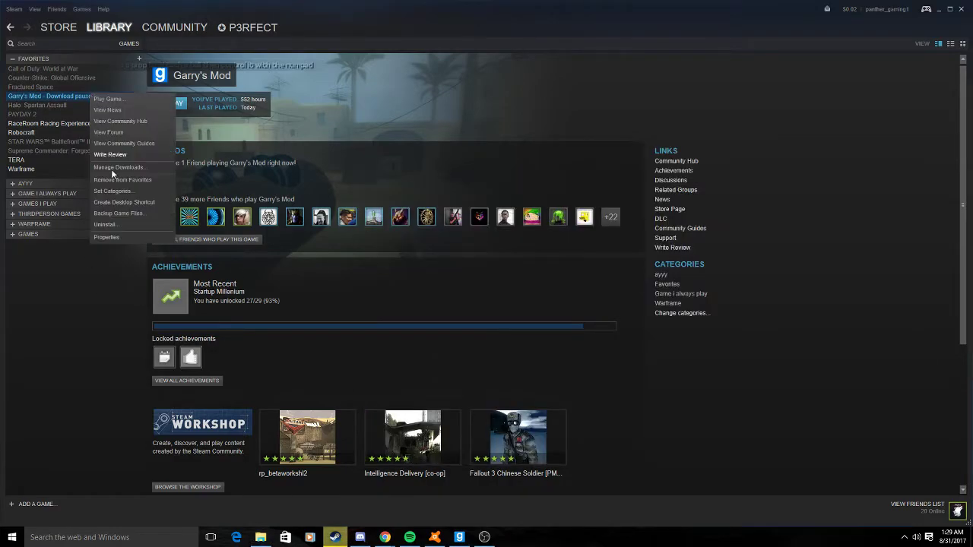
{"action": "left_click", "coordinate": [106, 237]}
{"action": "left_click", "coordinate": [441, 133]}
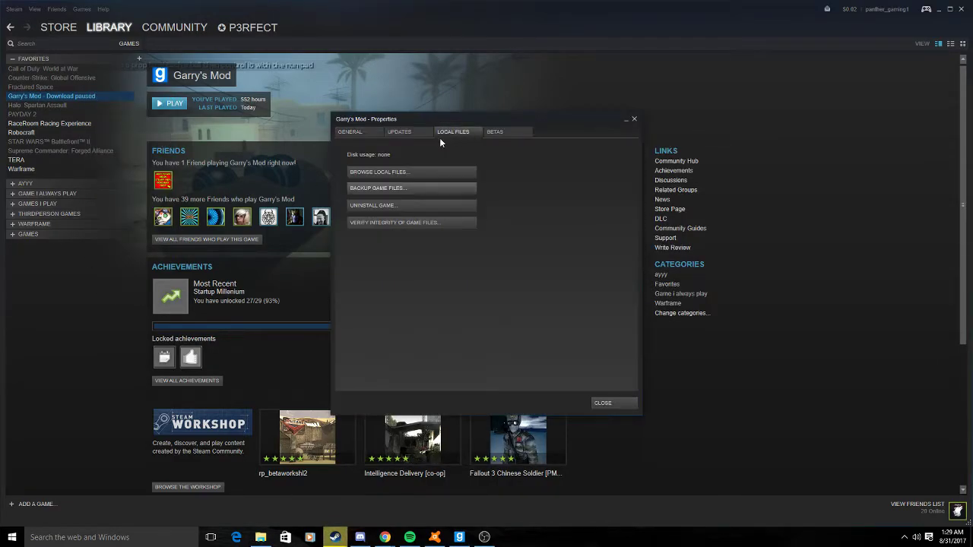
{"action": "left_click", "coordinate": [386, 171]}
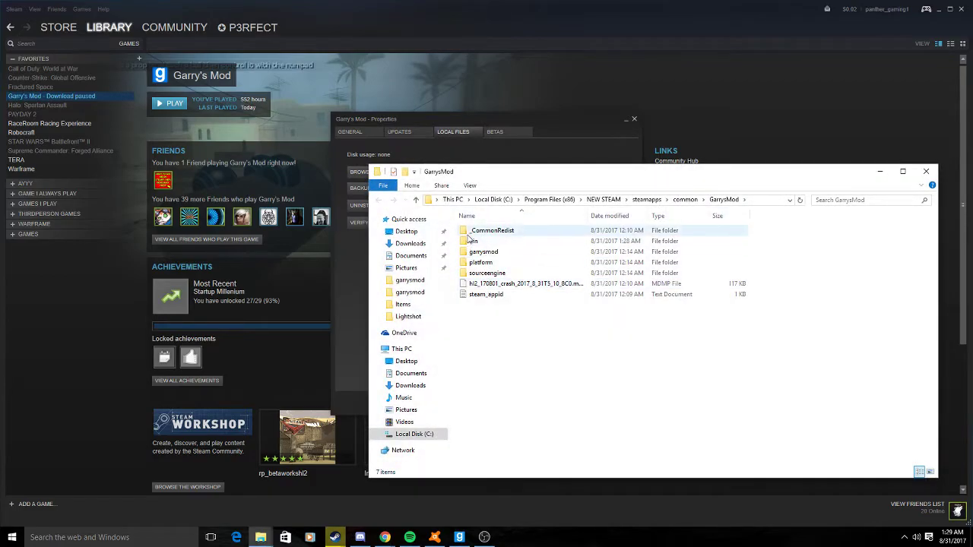
{"action": "double_click", "coordinate": [485, 251]}
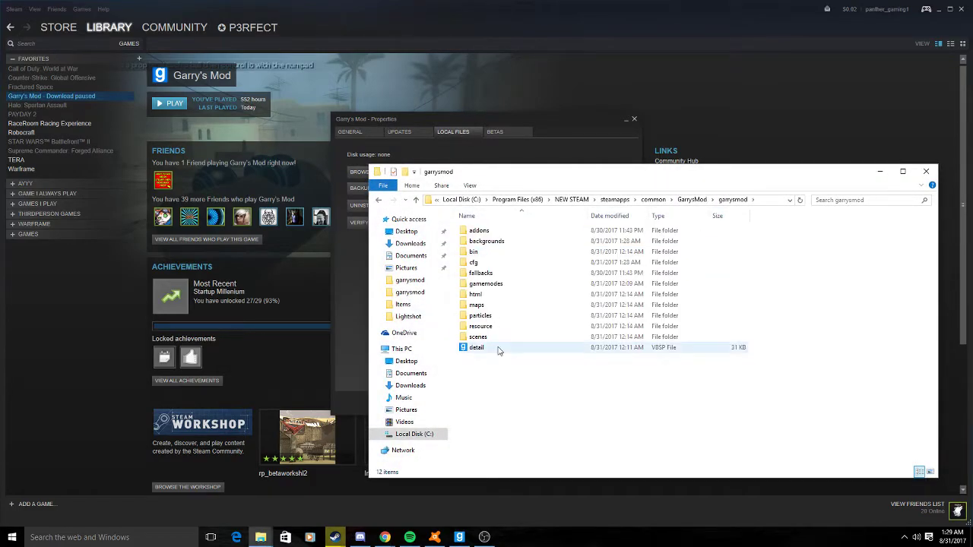
{"action": "left_click", "coordinate": [499, 350]}
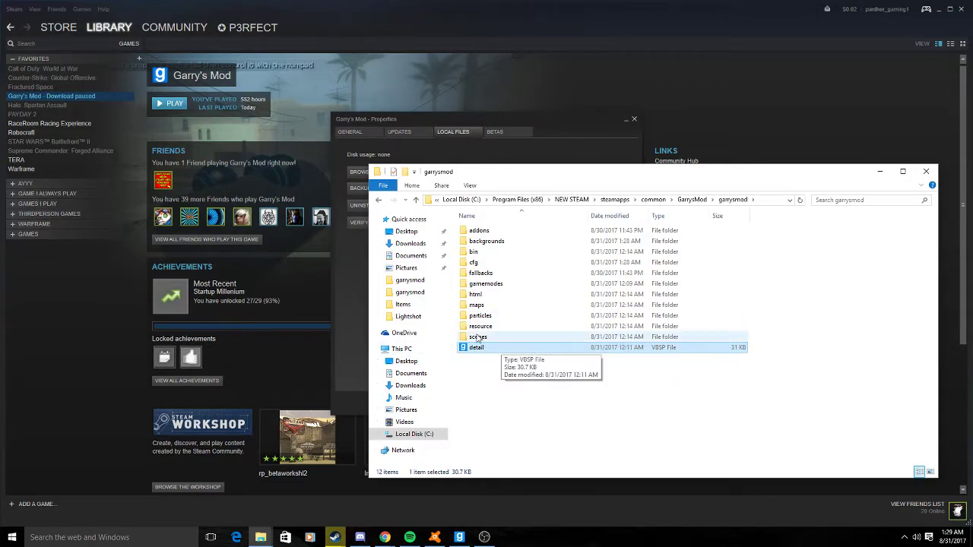
Open the detail file's properties and review the security permissions of its user groups, including the permission editing dialog.
{"action": "right_click", "coordinate": [478, 350]}
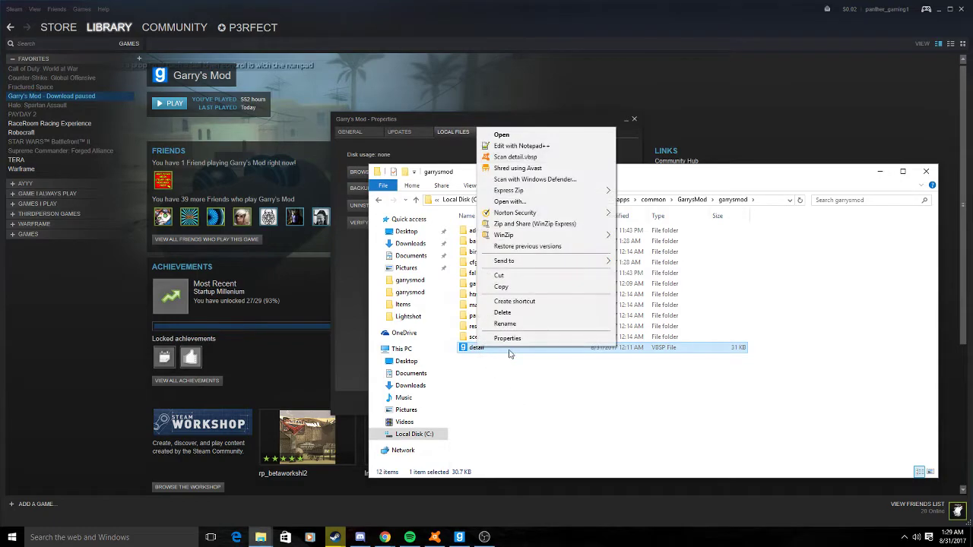
{"action": "left_click", "coordinate": [512, 352]}
{"action": "left_click", "coordinate": [521, 290]}
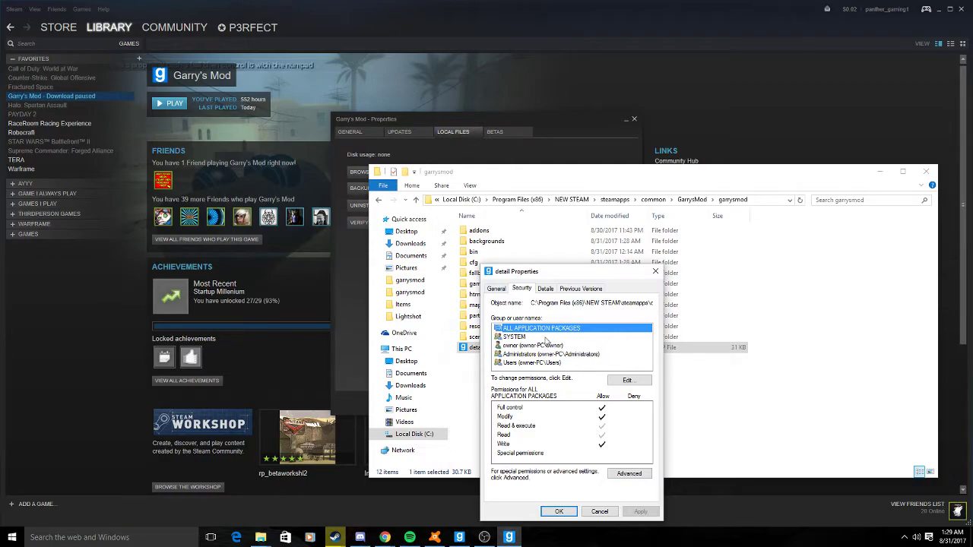
{"action": "left_click", "coordinate": [546, 344]}
{"action": "left_click", "coordinate": [534, 354]}
{"action": "left_click", "coordinate": [531, 364]}
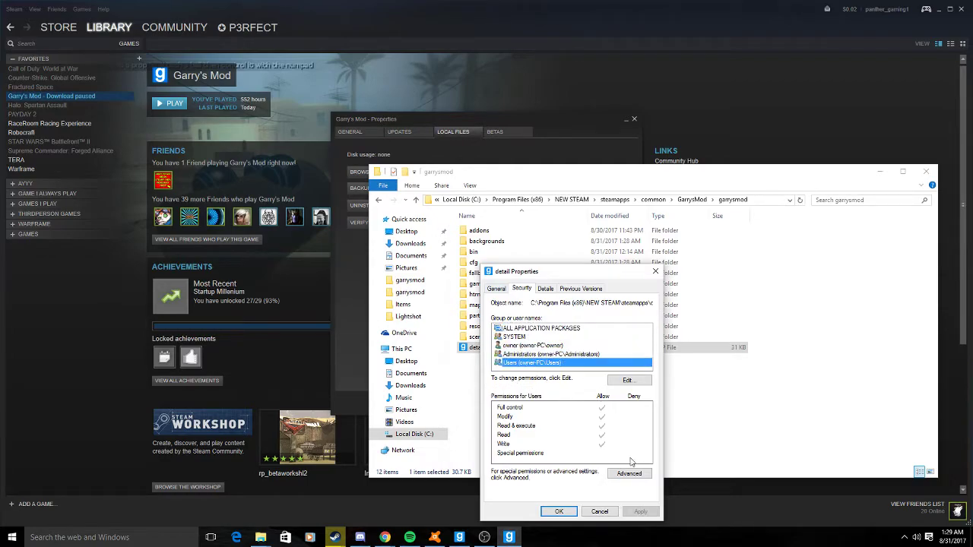
{"action": "left_click", "coordinate": [627, 380]}
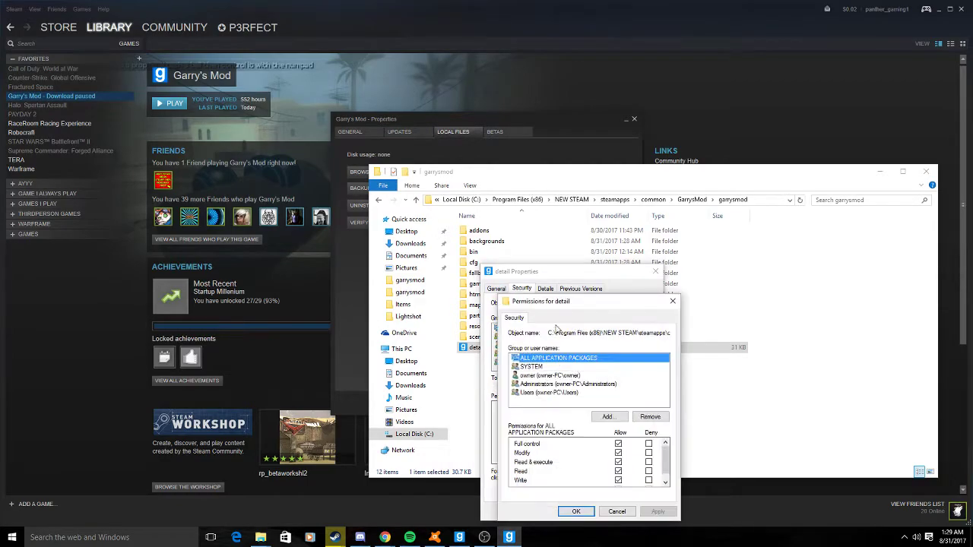
{"action": "left_click", "coordinate": [576, 512]}
Check the detail file's general properties and attributes, and close its properties dialog.
{"action": "left_click", "coordinate": [497, 289]}
{"action": "left_click_drag", "start_coordinate": [571, 274], "coordinate": [572, 217]}
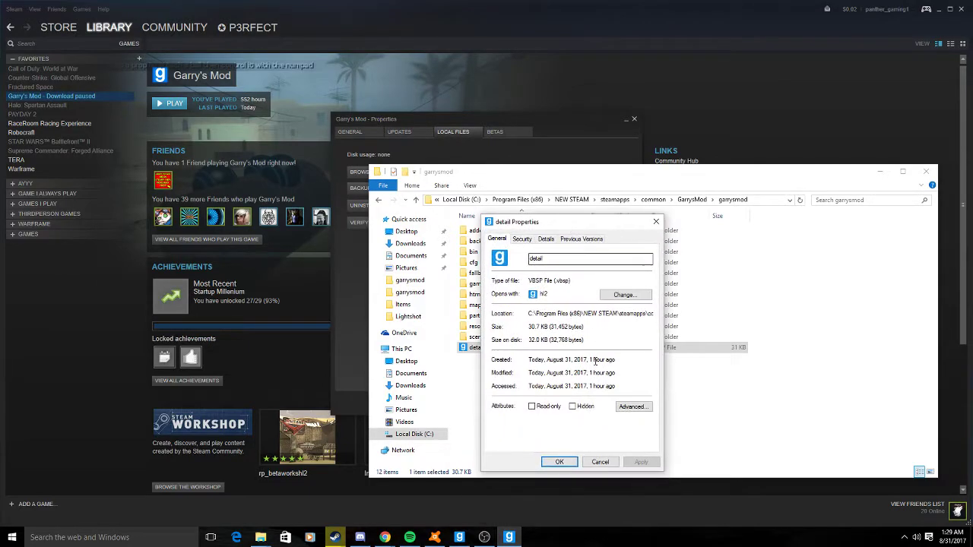
{"action": "left_click", "coordinate": [562, 456]}
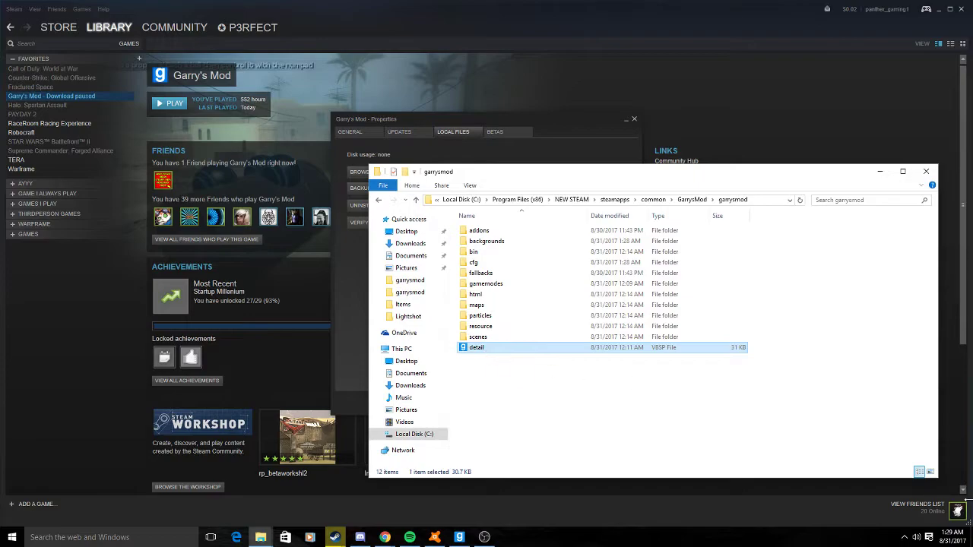
{"action": "left_click", "coordinate": [900, 504]}
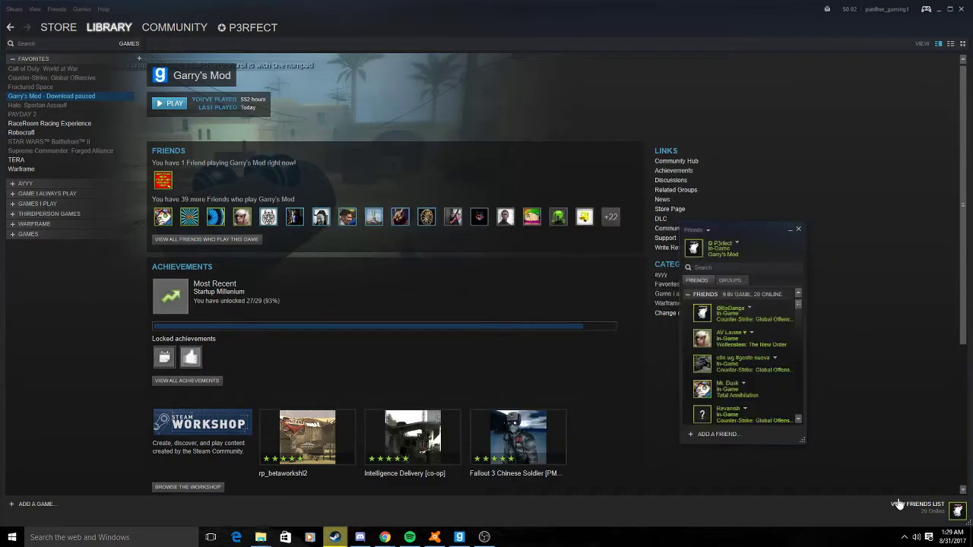
{"action": "left_click", "coordinate": [797, 231]}
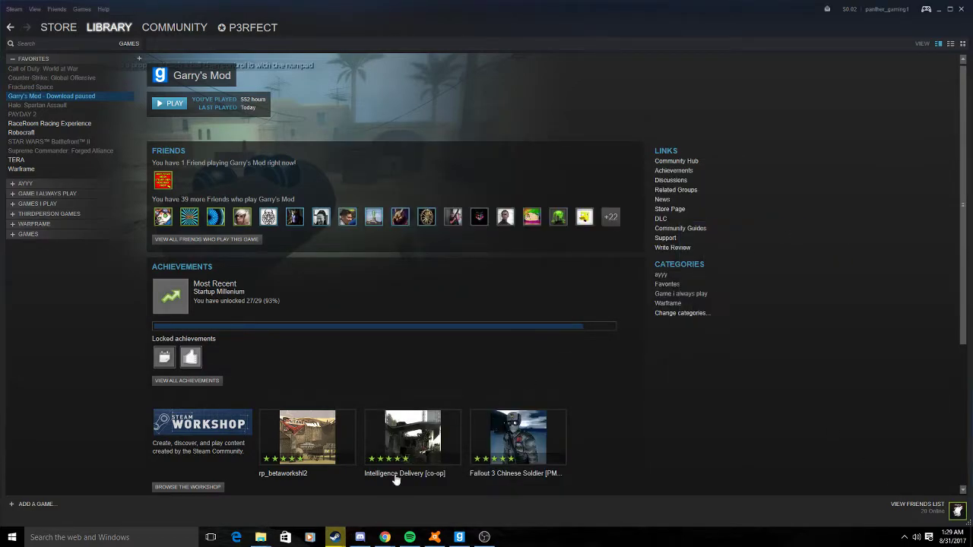
{"action": "left_click", "coordinate": [466, 542]}
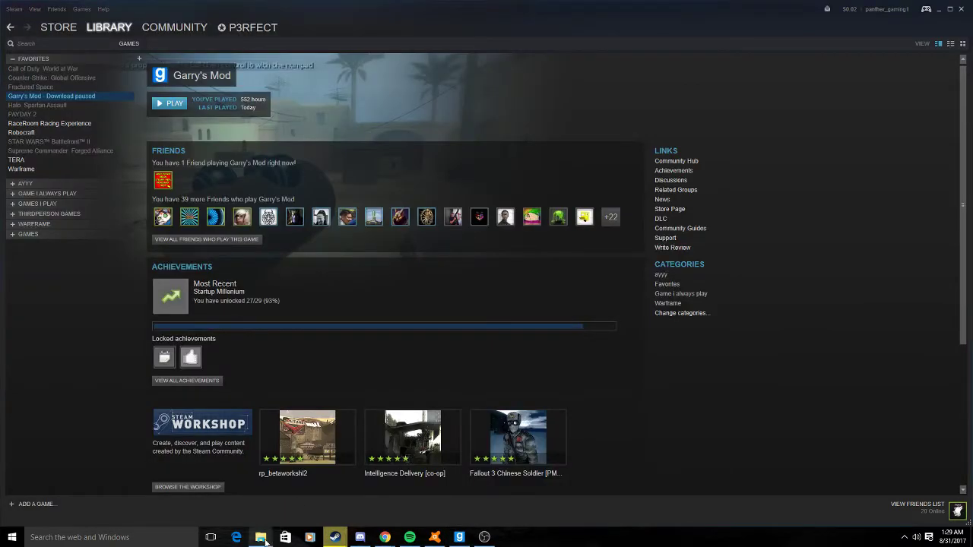
{"action": "left_click", "coordinate": [261, 537]}
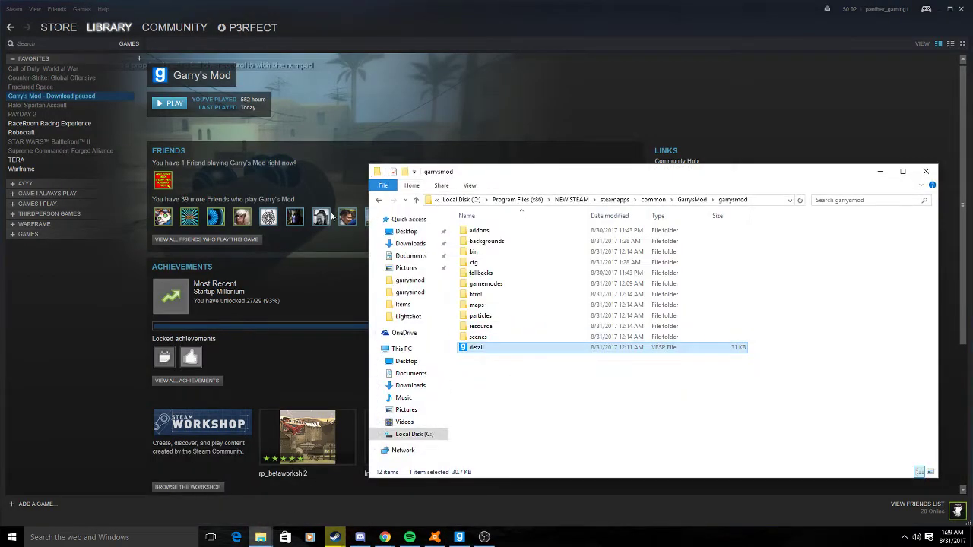
{"action": "key", "text": "super"}
{"action": "type", "text": "command"}
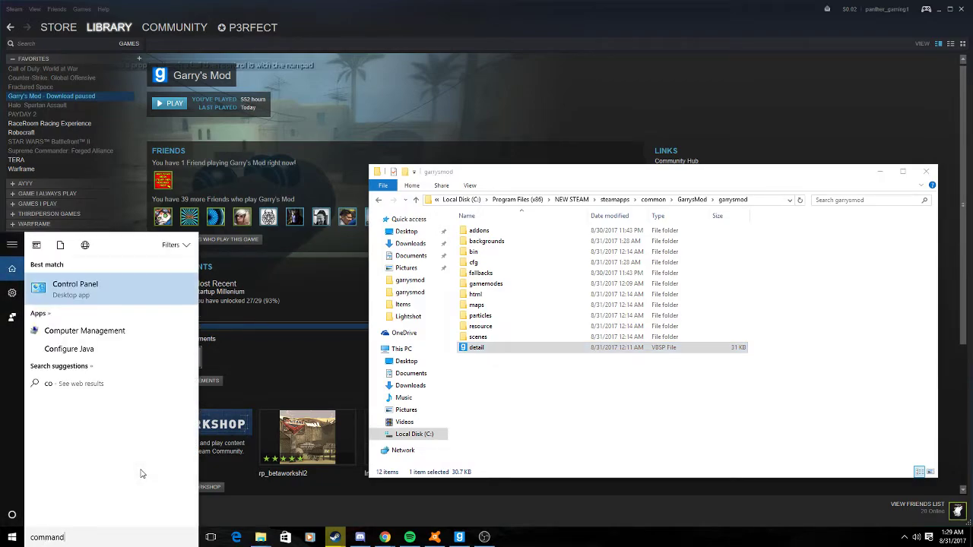
{"action": "key", "text": "Return"}
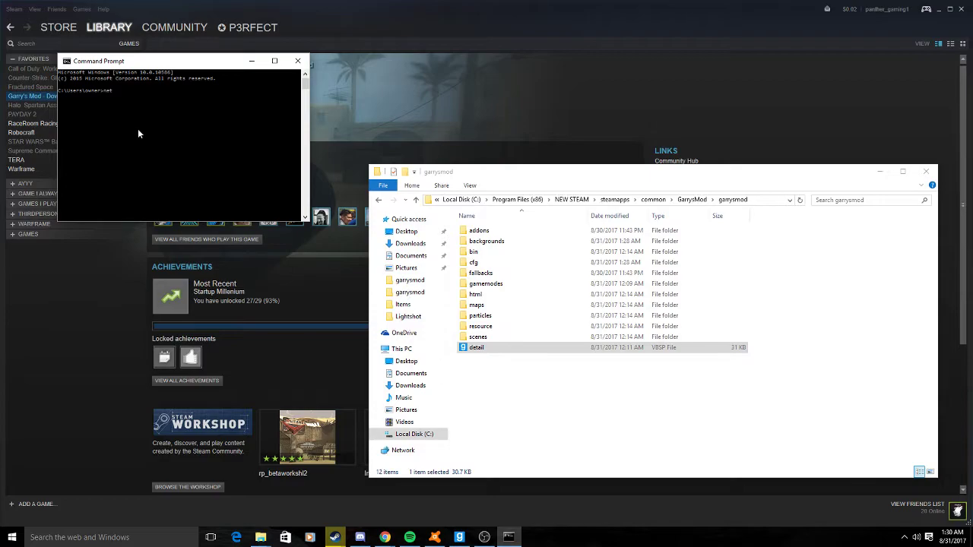
{"action": "type", "text": "netsh comm"}
{"action": "left_click", "coordinate": [297, 61]}
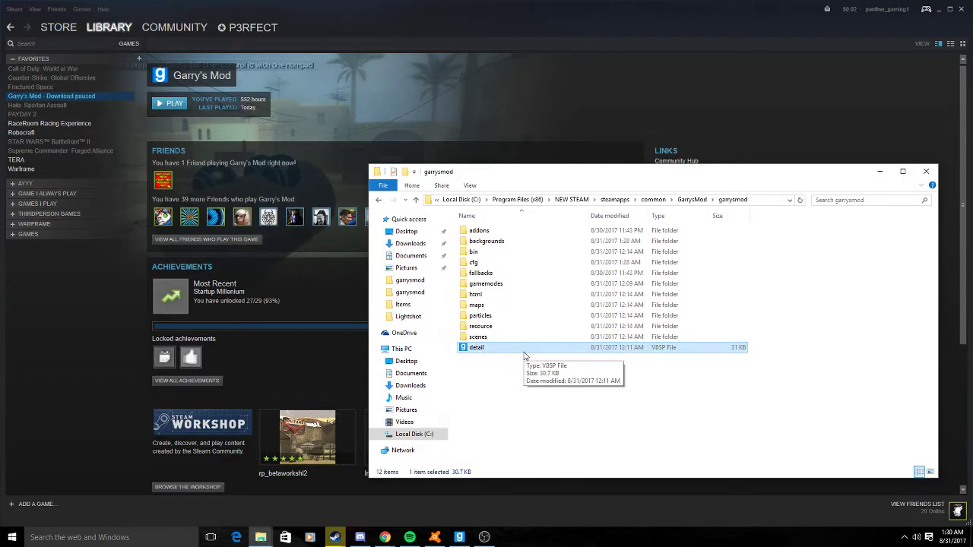
Close the garrysmod folder window and look briefly at Avast Premier before returning to Steam.
{"action": "left_click", "coordinate": [925, 172]}
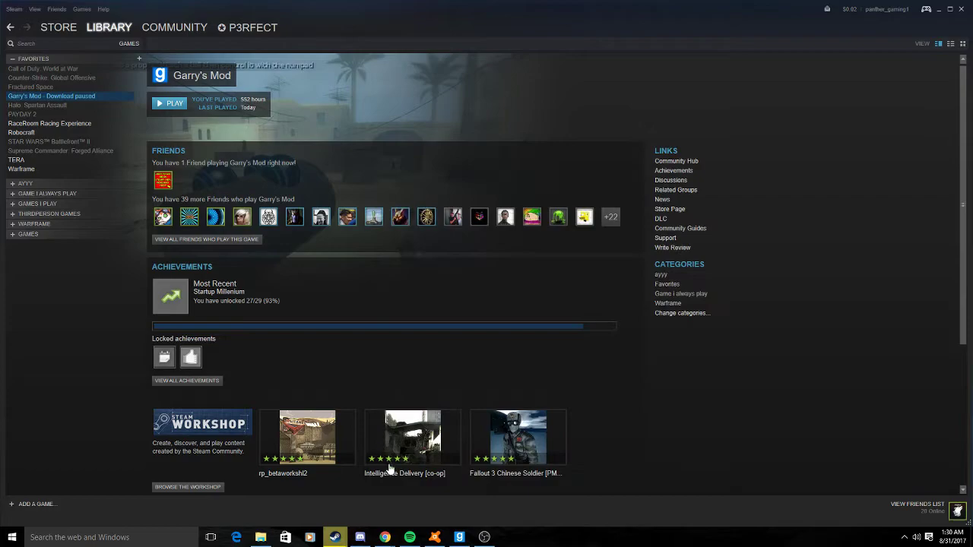
{"action": "mouse_move", "coordinate": [453, 537]}
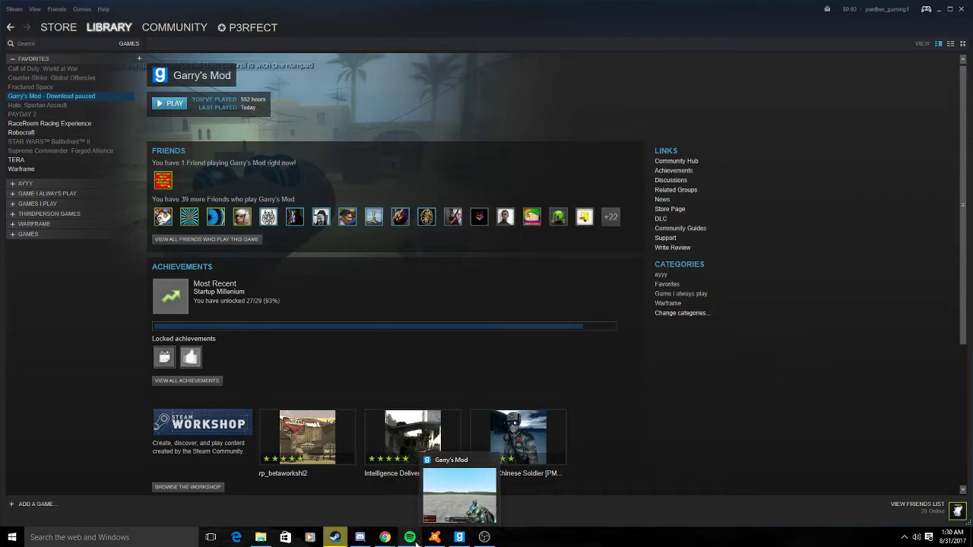
{"action": "left_click", "coordinate": [434, 537]}
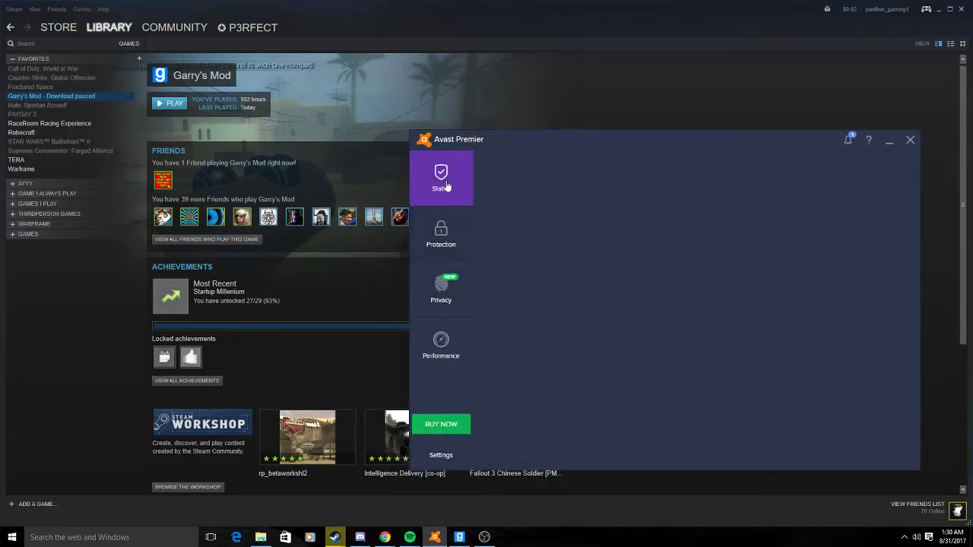
{"action": "left_click", "coordinate": [361, 221]}
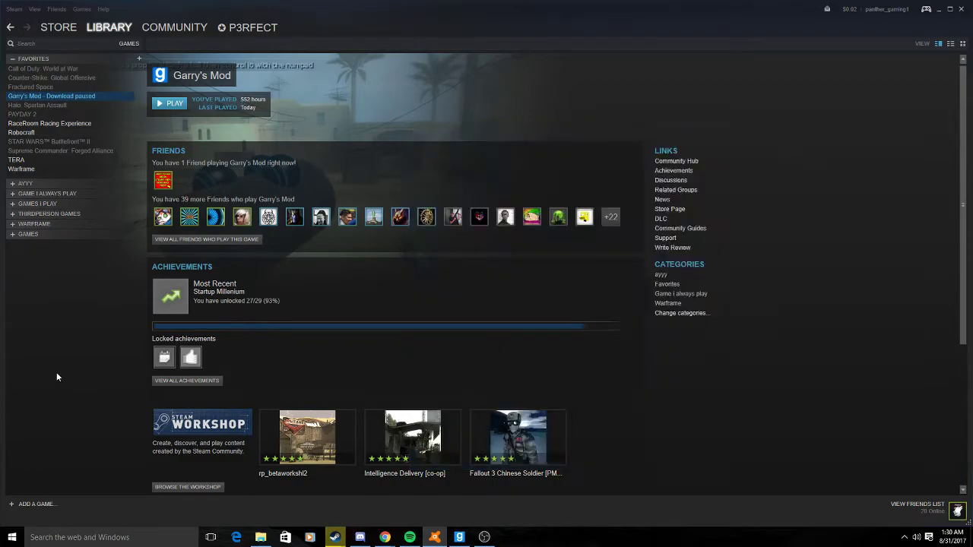
In the remaining File Explorer window, go to Program Files (x86) on Local Disk (C:) and find the Steam folders.
{"action": "left_click", "coordinate": [260, 538]}
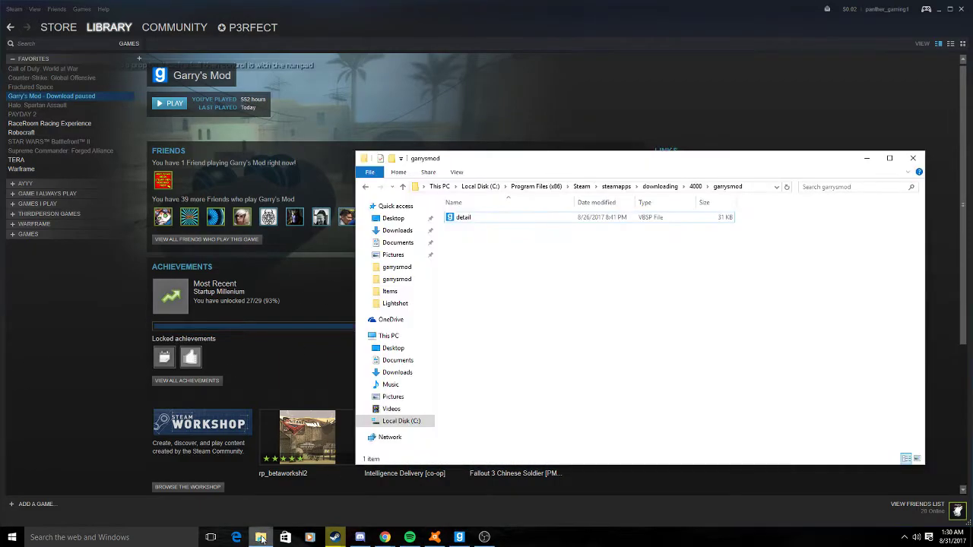
{"action": "left_click", "coordinate": [396, 422]}
{"action": "double_click", "coordinate": [479, 260]}
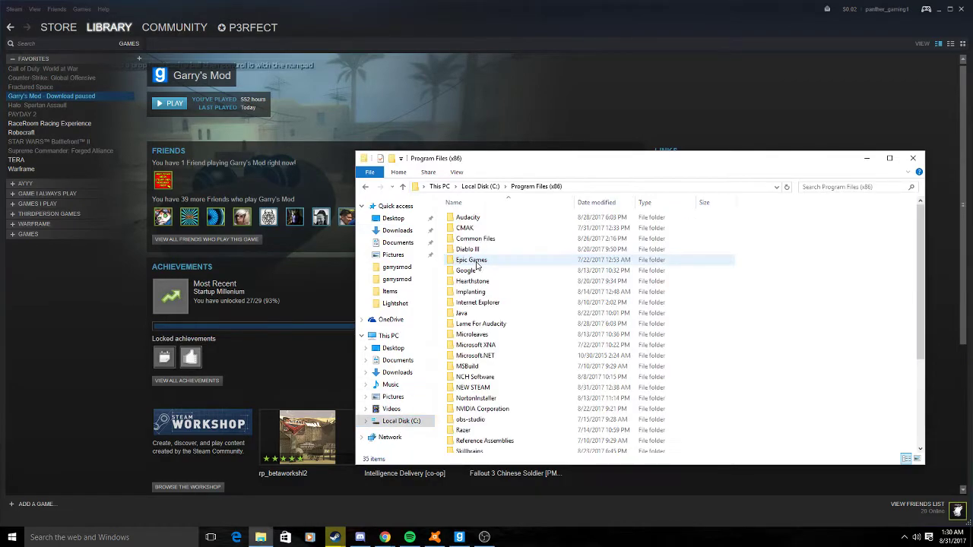
{"action": "scroll", "coordinate": [465, 432], "scroll_direction": "down", "scroll_amount": 2}
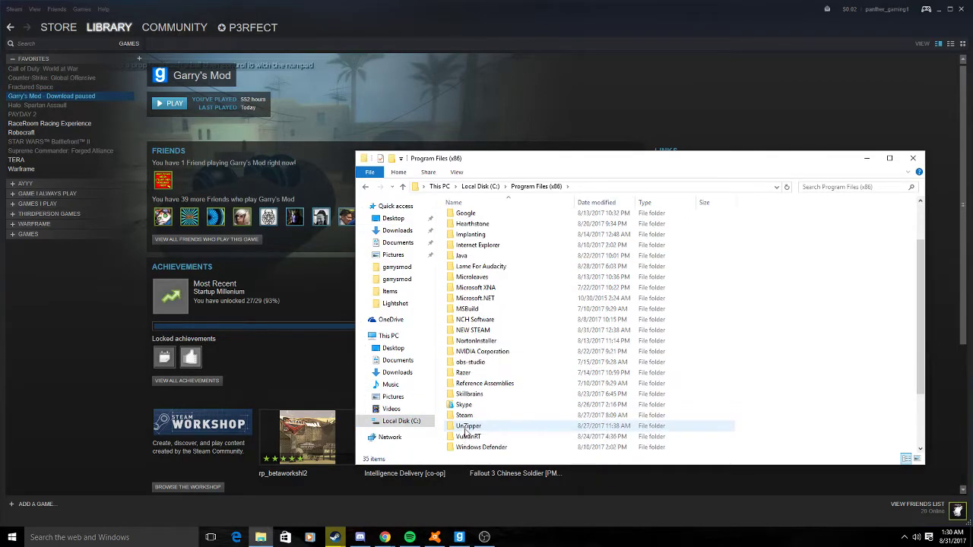
{"action": "left_click", "coordinate": [485, 537]}
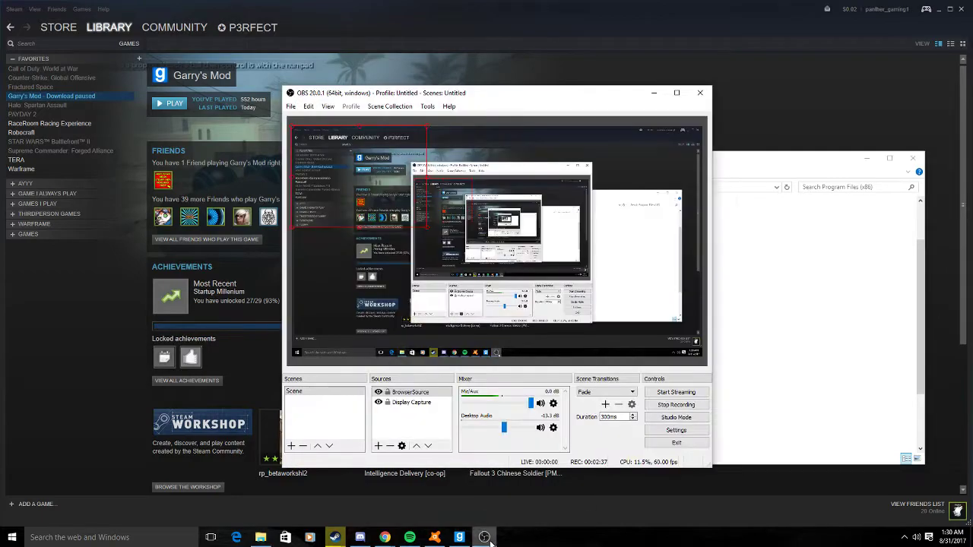
{"action": "left_click", "coordinate": [767, 154]}
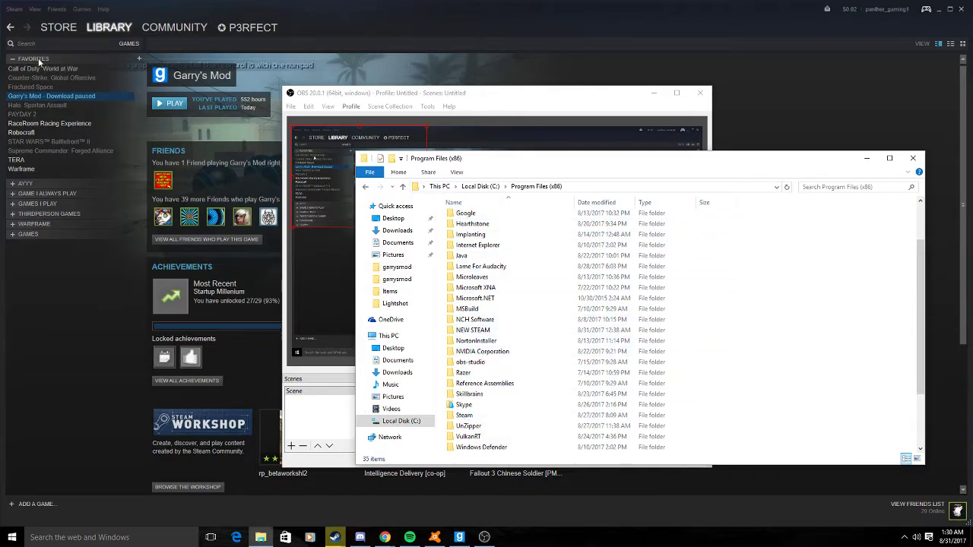
Look into the Steam and NEW STEAM folders, select the uninstall application in NEW STEAM, and return to Program Files (x86).
{"action": "double_click", "coordinate": [479, 416]}
{"action": "left_click", "coordinate": [365, 187]}
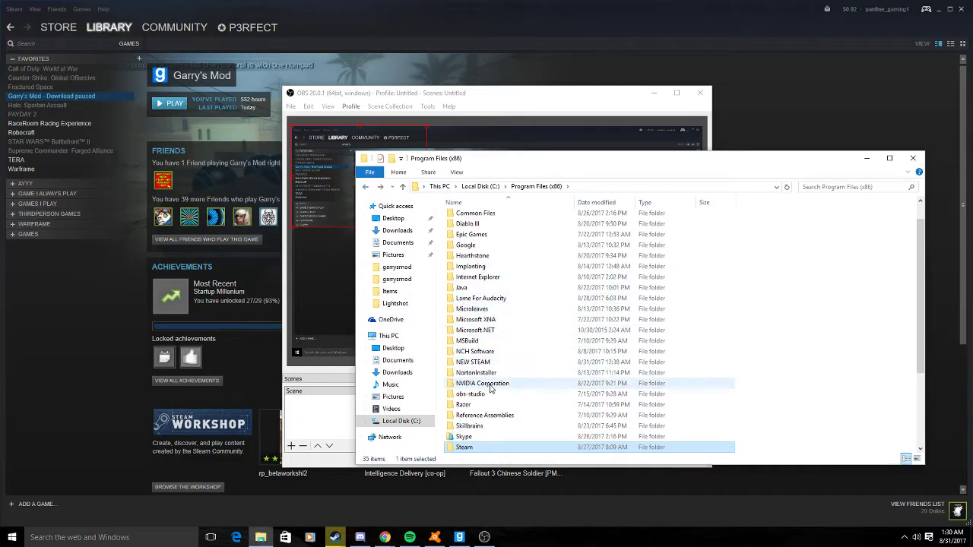
{"action": "double_click", "coordinate": [474, 366]}
{"action": "scroll", "coordinate": [475, 368], "scroll_direction": "down", "scroll_amount": 18}
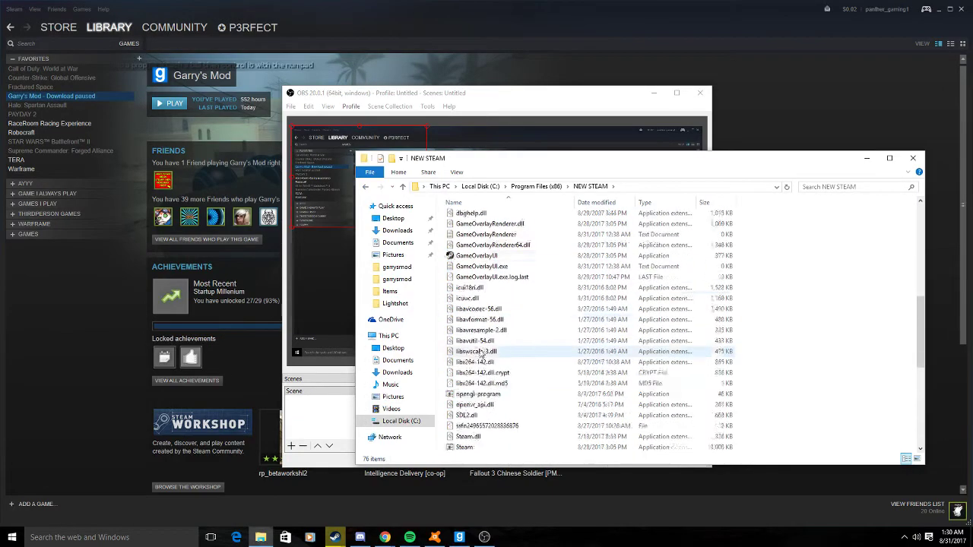
{"action": "left_click", "coordinate": [467, 383]}
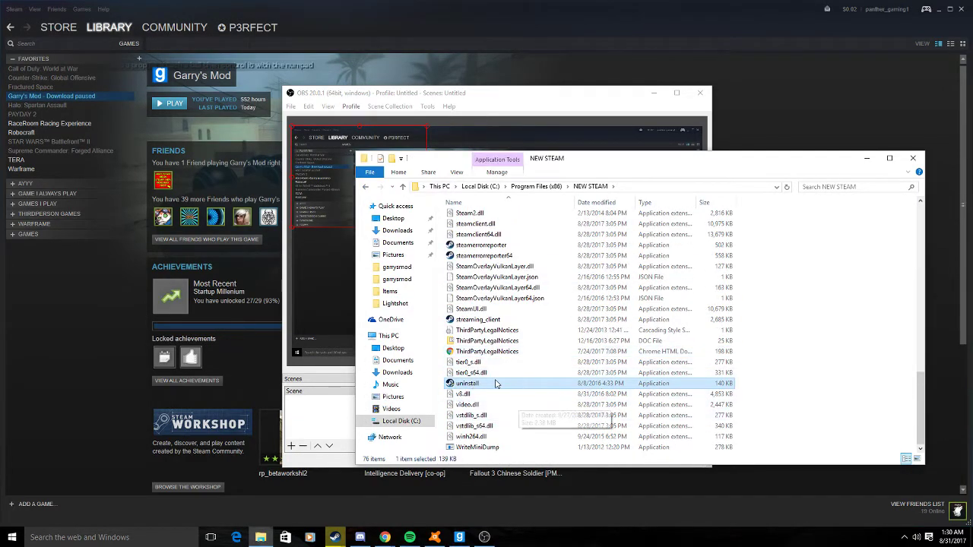
{"action": "key", "text": "alt+Left"}
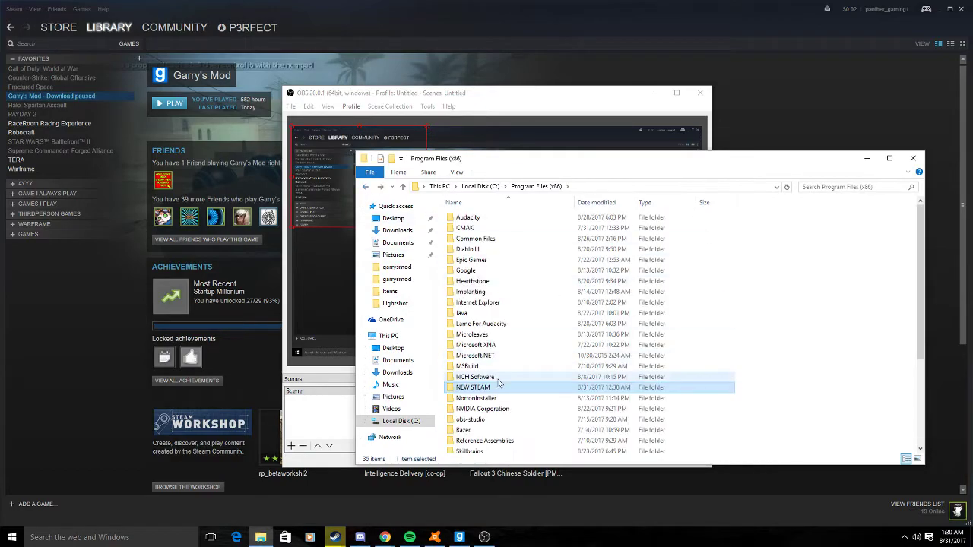
Look inside the old Steam folder and its steamapps subfolder, and return to Program Files (x86).
{"action": "scroll", "coordinate": [560, 334], "scroll_direction": "down", "scroll_amount": 4}
{"action": "right_click", "coordinate": [852, 298]}
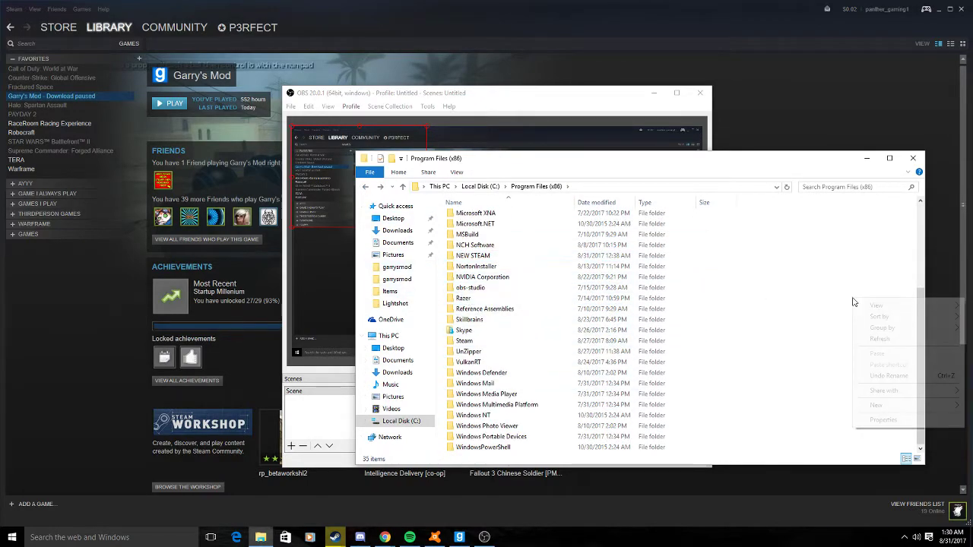
{"action": "left_click", "coordinate": [807, 365]}
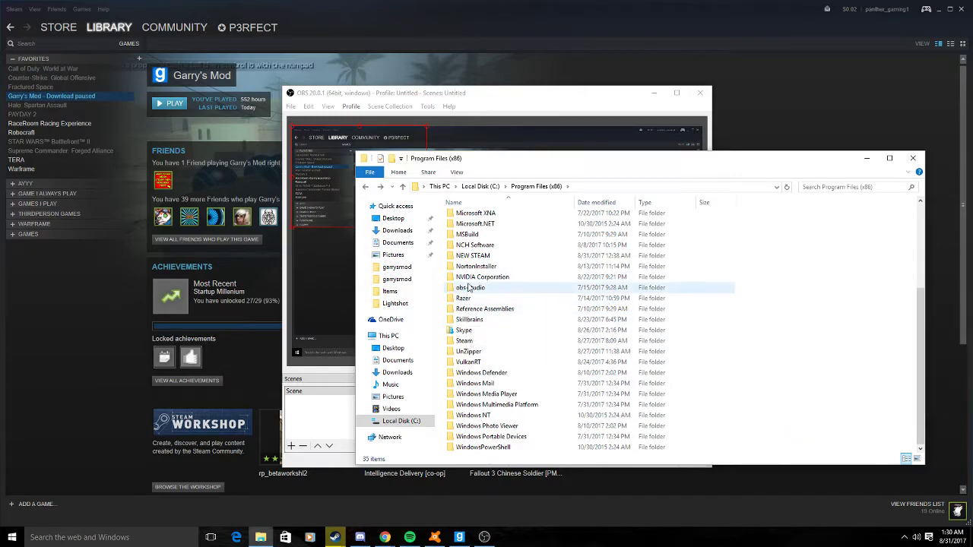
{"action": "double_click", "coordinate": [472, 340]}
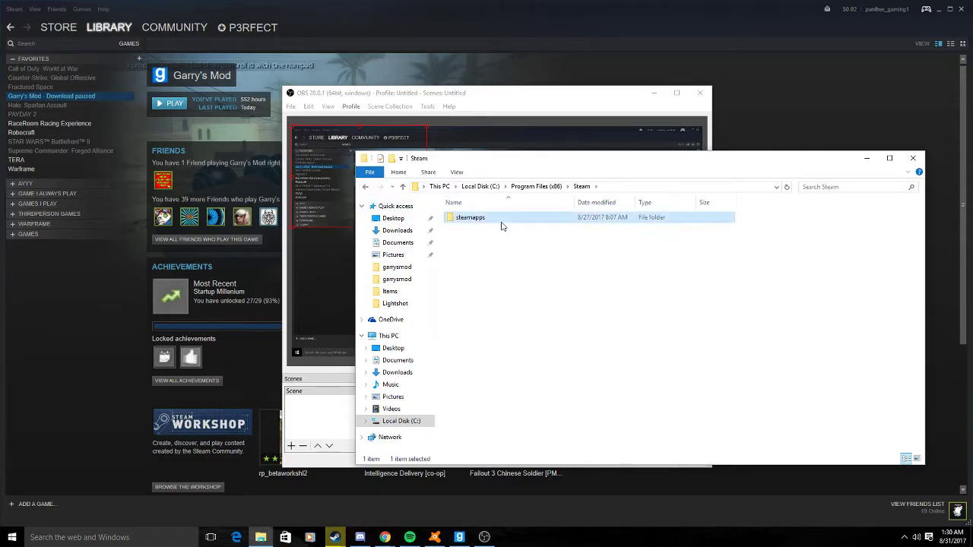
{"action": "double_click", "coordinate": [501, 219]}
{"action": "left_click", "coordinate": [364, 188]}
{"action": "left_click", "coordinate": [364, 188]}
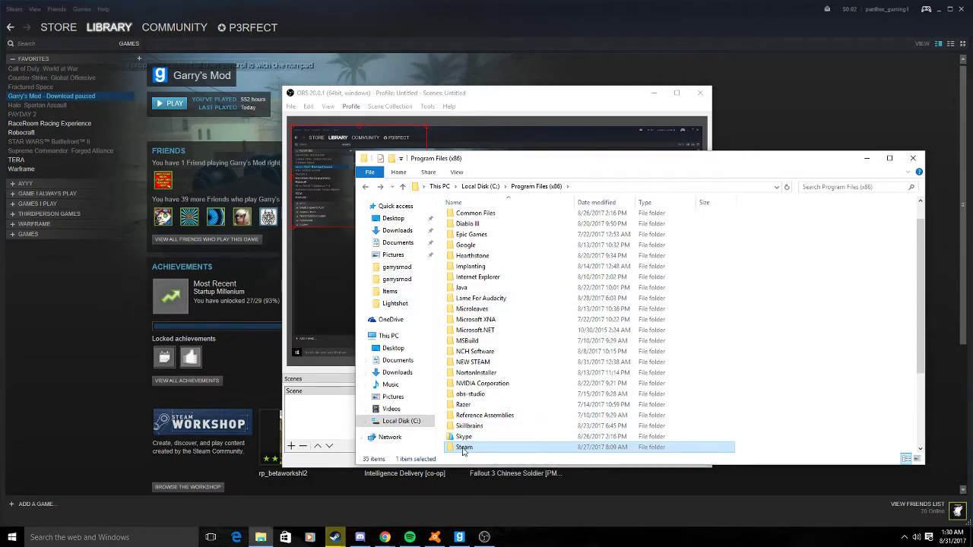
Open steamapps in the old Steam folder, look inside common\GarrysMod, and return to steamapps.
{"action": "double_click", "coordinate": [537, 448]}
{"action": "double_click", "coordinate": [508, 219]}
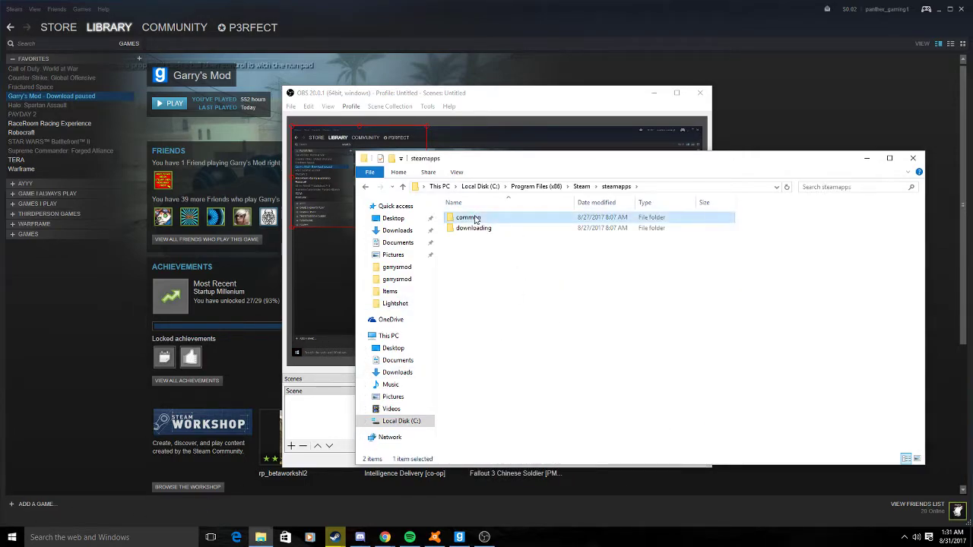
{"action": "double_click", "coordinate": [474, 219]}
{"action": "double_click", "coordinate": [474, 218]}
{"action": "left_click", "coordinate": [365, 187]}
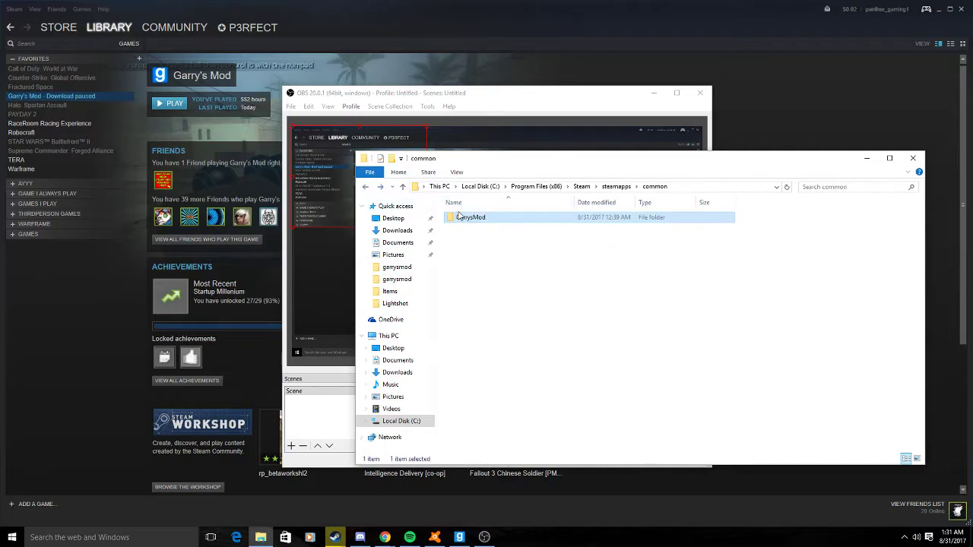
{"action": "left_click", "coordinate": [365, 187]}
Open downloading\4000\garrysmod to view its detail file and go back to the steamapps folder.
{"action": "double_click", "coordinate": [465, 229]}
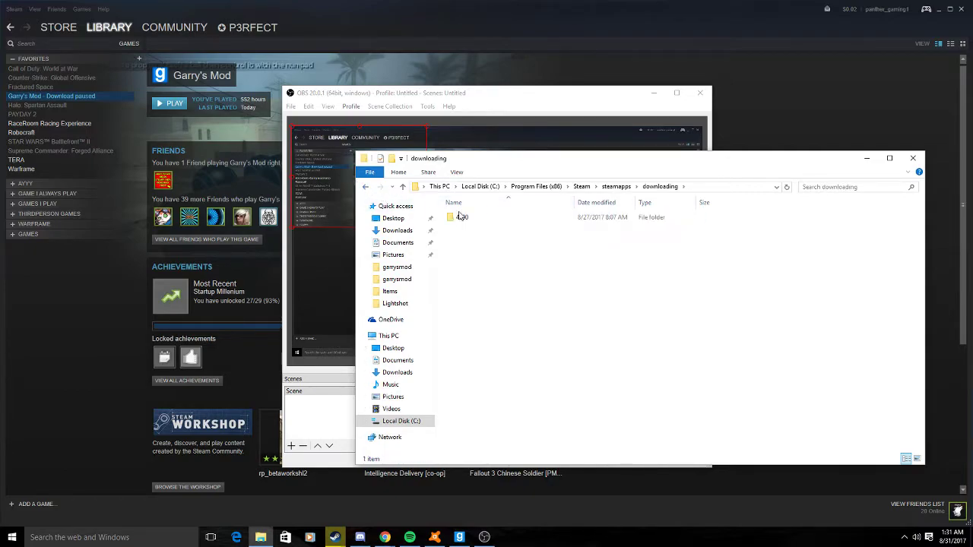
{"action": "double_click", "coordinate": [460, 218]}
{"action": "double_click", "coordinate": [461, 217]}
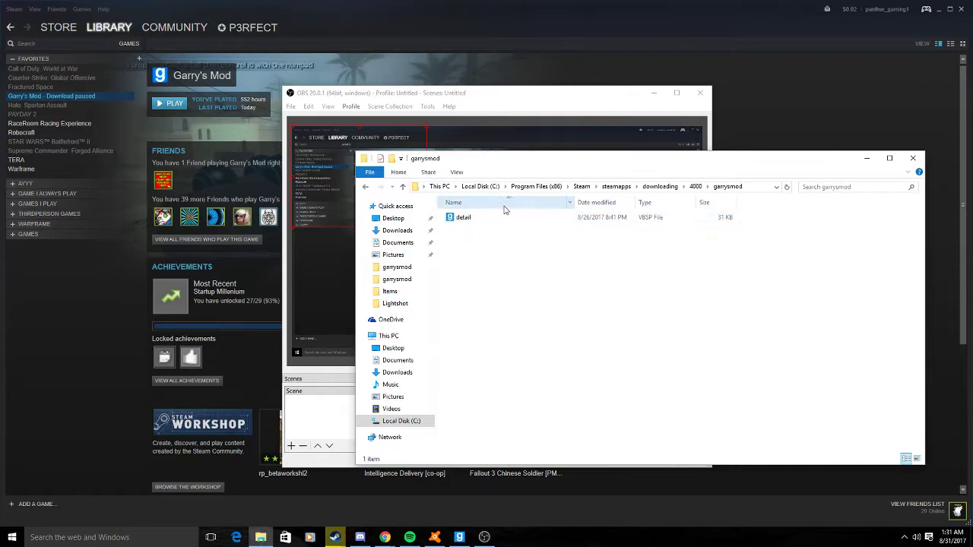
{"action": "left_click", "coordinate": [365, 188]}
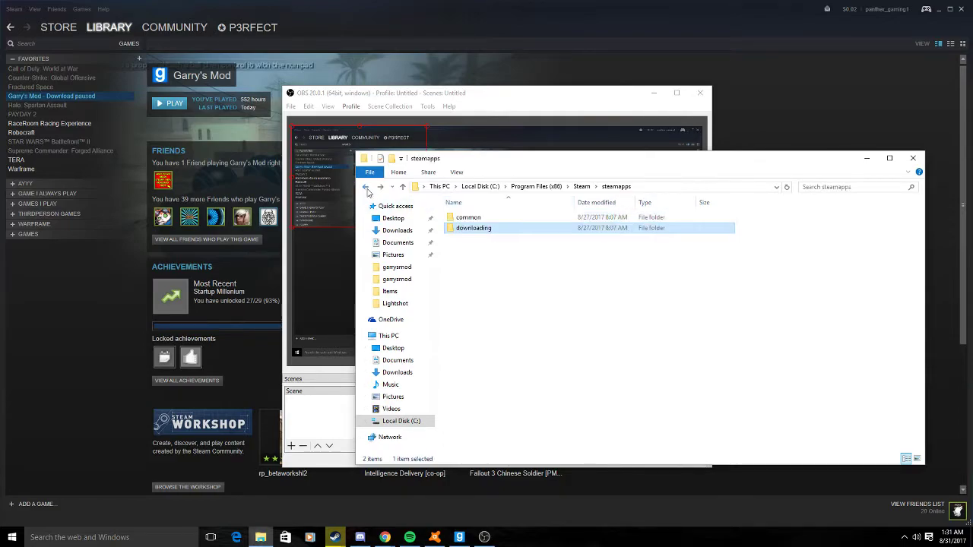
Return to Program Files (x86) and open NEW STEAM\steamapps\downloading\4000\garrysmod.
{"action": "left_click", "coordinate": [365, 187]}
{"action": "left_click", "coordinate": [366, 187]}
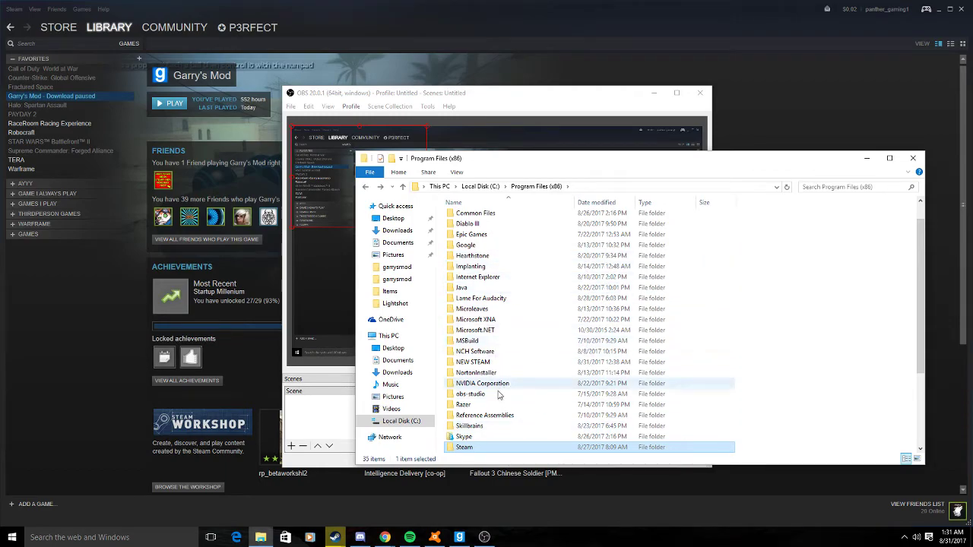
{"action": "double_click", "coordinate": [482, 364]}
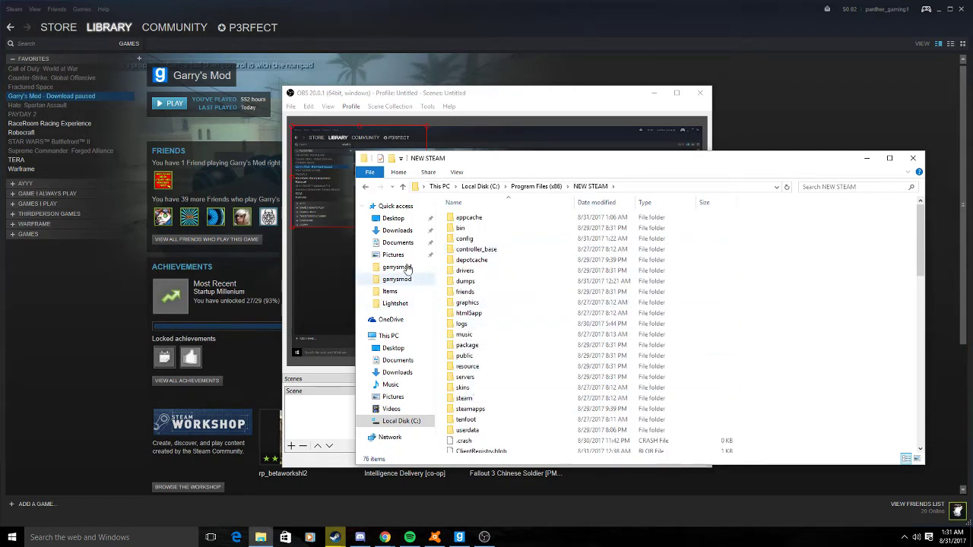
{"action": "double_click", "coordinate": [476, 409]}
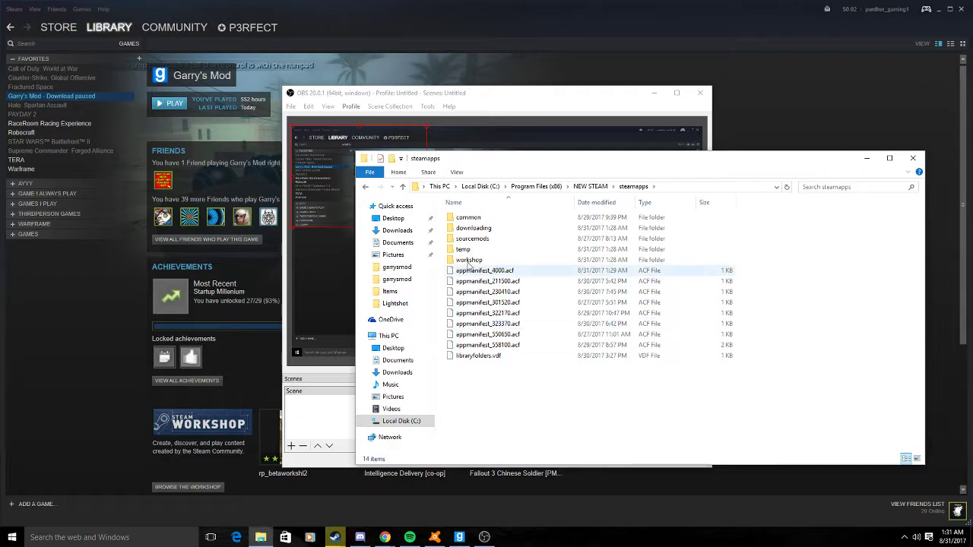
{"action": "left_click", "coordinate": [471, 230]}
{"action": "double_click", "coordinate": [471, 231]}
{"action": "double_click", "coordinate": [465, 218]}
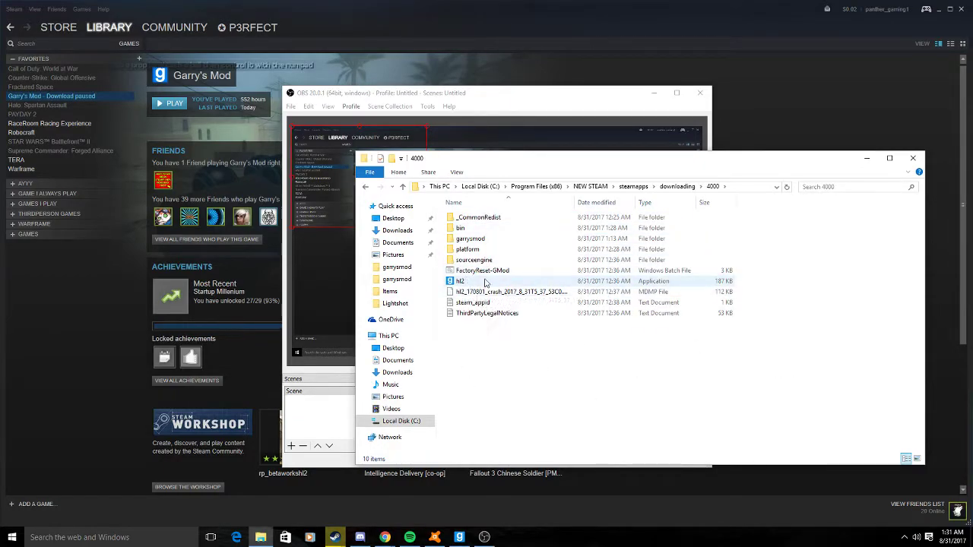
{"action": "double_click", "coordinate": [473, 239]}
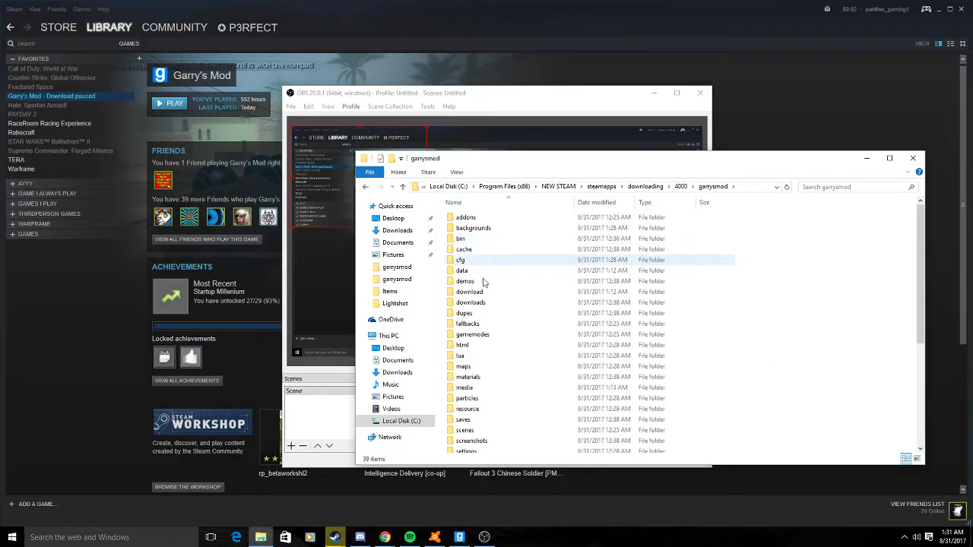
Locate the detail VBSP file in the garrysmod folder, view its available file actions, and close the folder window.
{"action": "scroll", "coordinate": [492, 317], "scroll_direction": "down", "scroll_amount": 5}
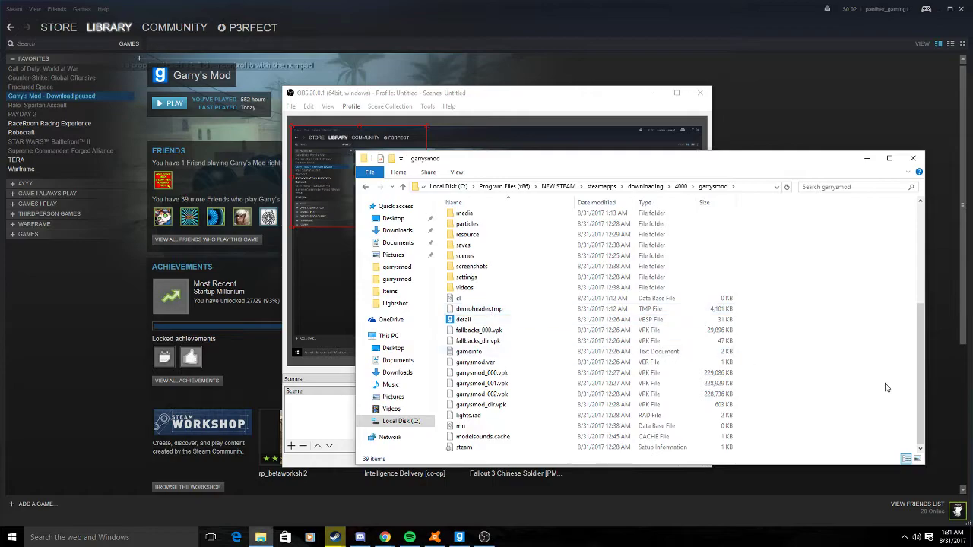
{"action": "left_click", "coordinate": [456, 334]}
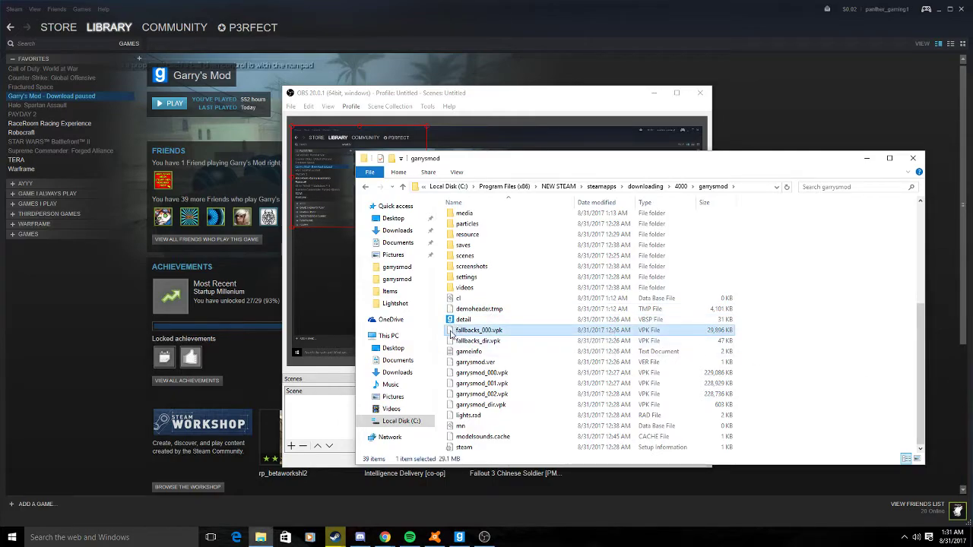
{"action": "left_click", "coordinate": [461, 320]}
{"action": "right_click", "coordinate": [462, 321]}
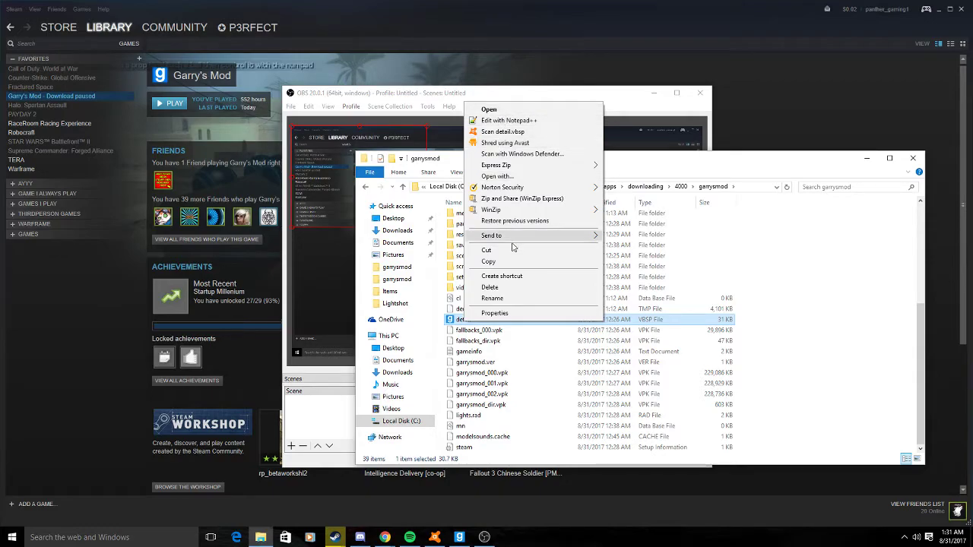
{"action": "left_click", "coordinate": [479, 322]}
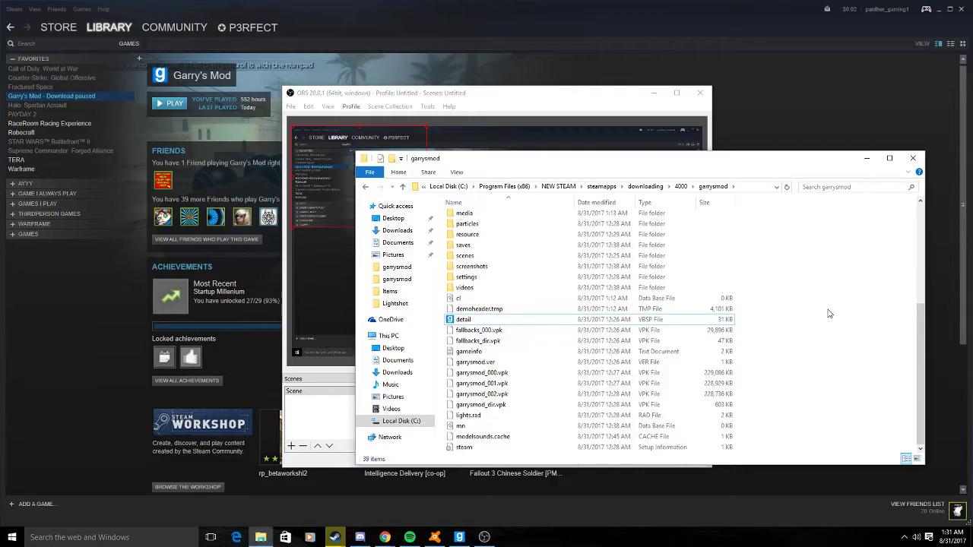
{"action": "left_click", "coordinate": [922, 161]}
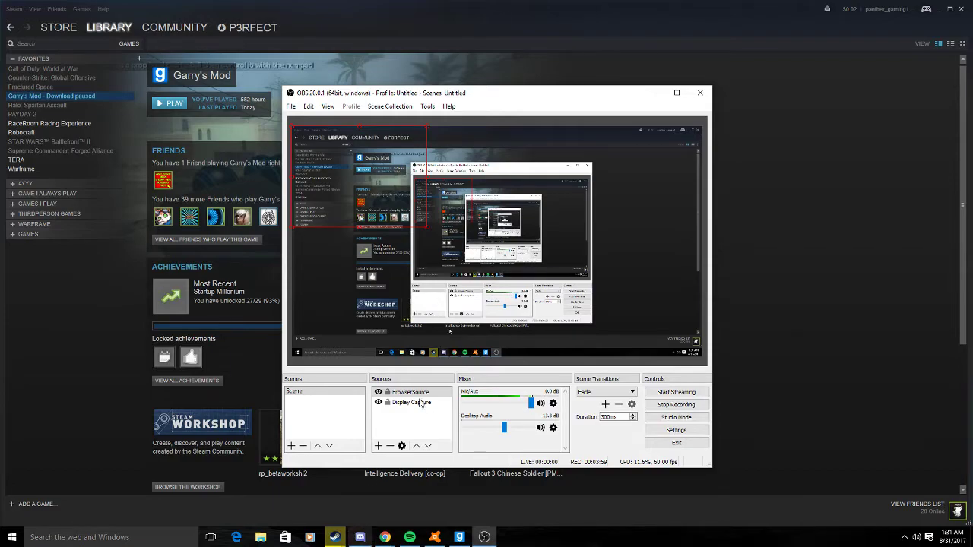
Switch to the running Garry's Mod game, toggle the Steam overlay on and off repeatedly, and switch back to OBS.
{"action": "left_click", "coordinate": [469, 538]}
{"action": "key", "text": "shift+Tab"}
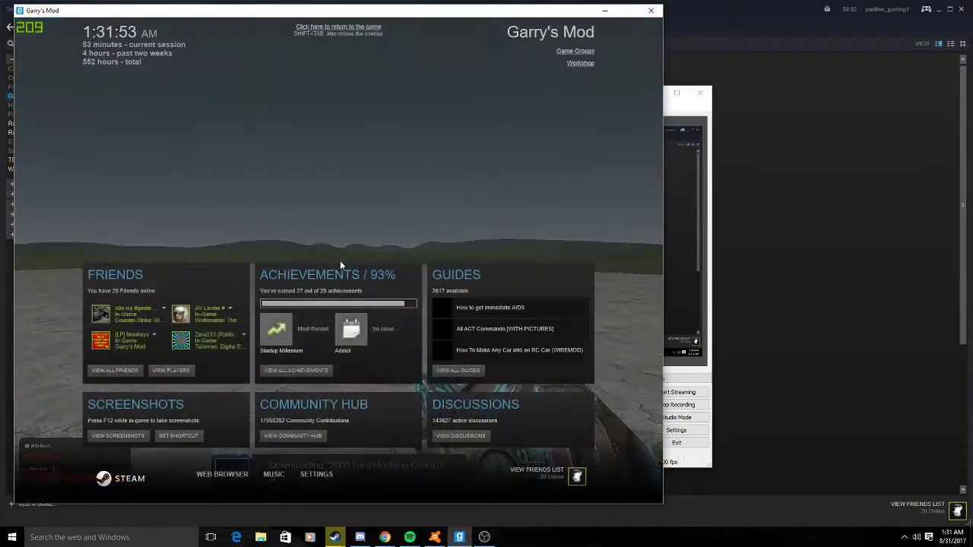
{"action": "key", "text": "shift+Tab"}
{"action": "key", "text": "shift+Tab"}
{"action": "key", "text": "shift+Tab"}
{"action": "key", "text": "shift+Tab"}
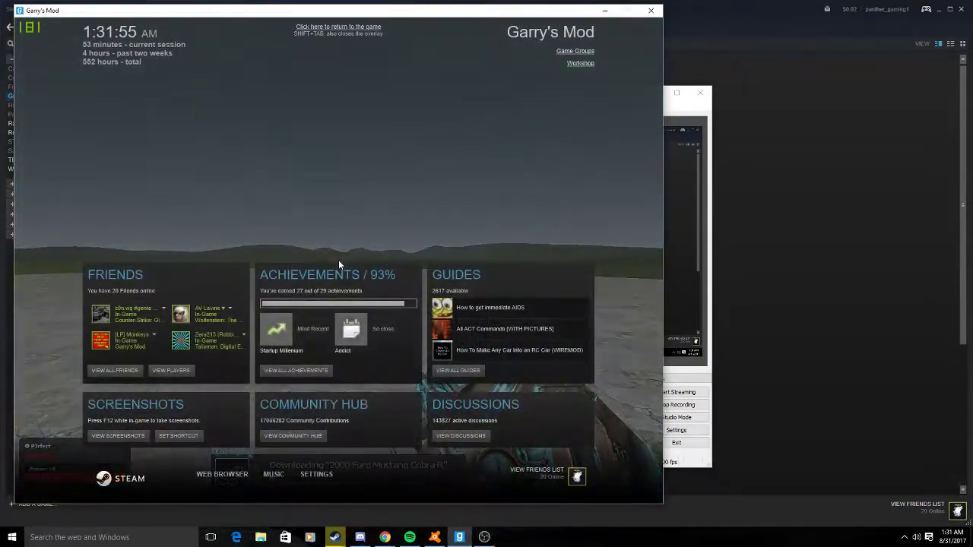
{"action": "key", "text": "shift+Tab"}
{"action": "key", "text": "alt+Tab"}
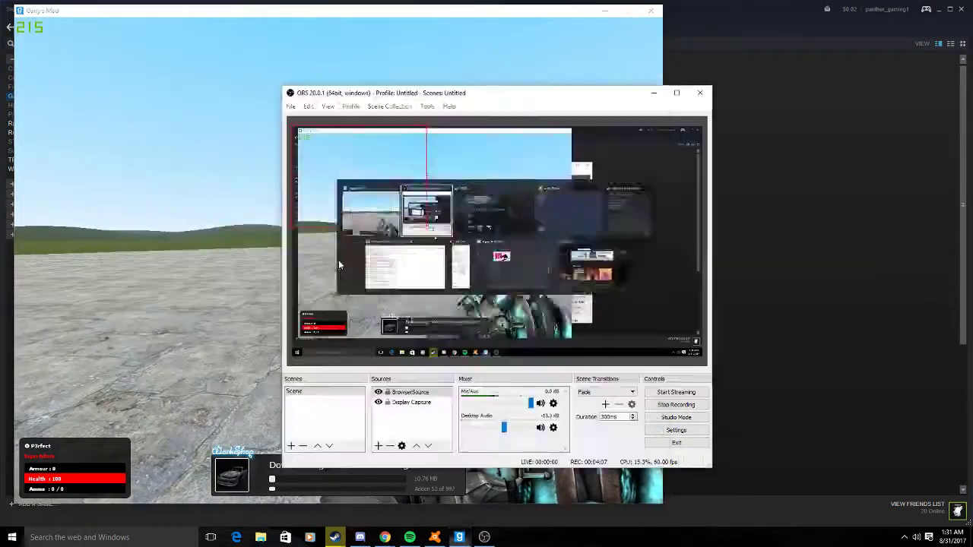